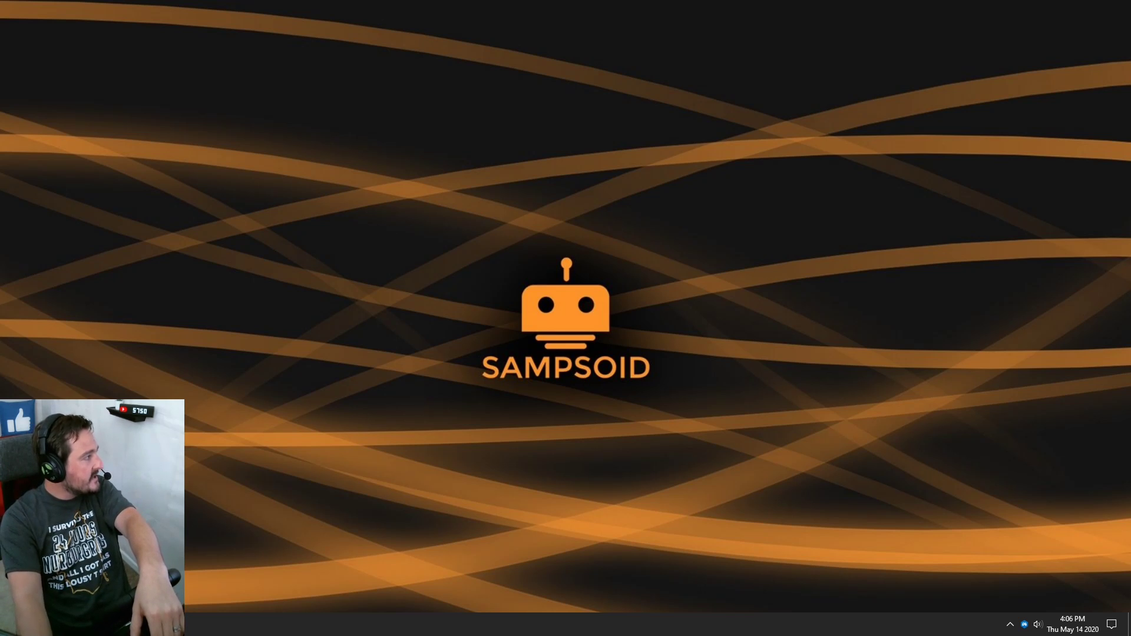
# Open the SimHub website and review the licensed edition benefits on the license page.
pyautogui.moveTo(0, 177); pyautogui.dragTo(718, 1)
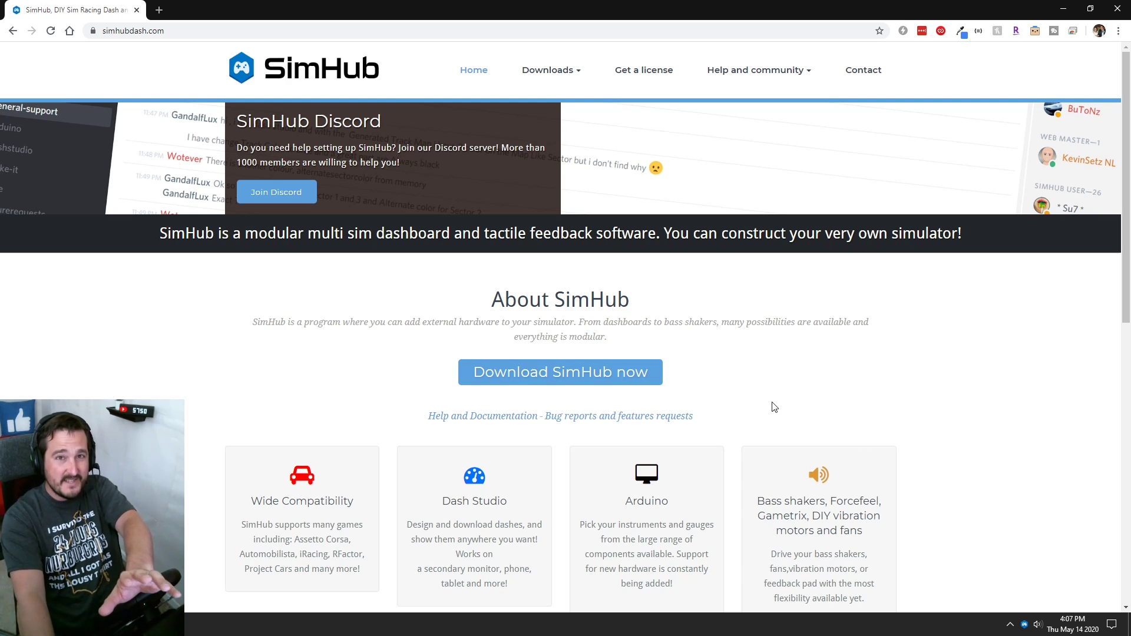
pyautogui.click(654, 70)
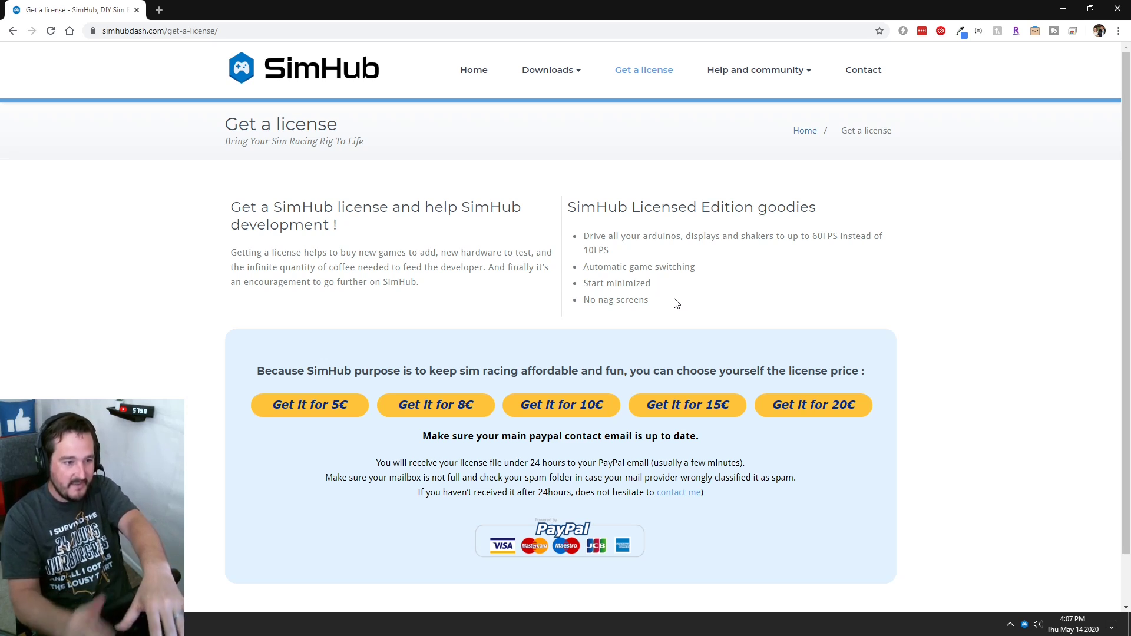
pyautogui.moveTo(676, 303); pyautogui.dragTo(568, 209)
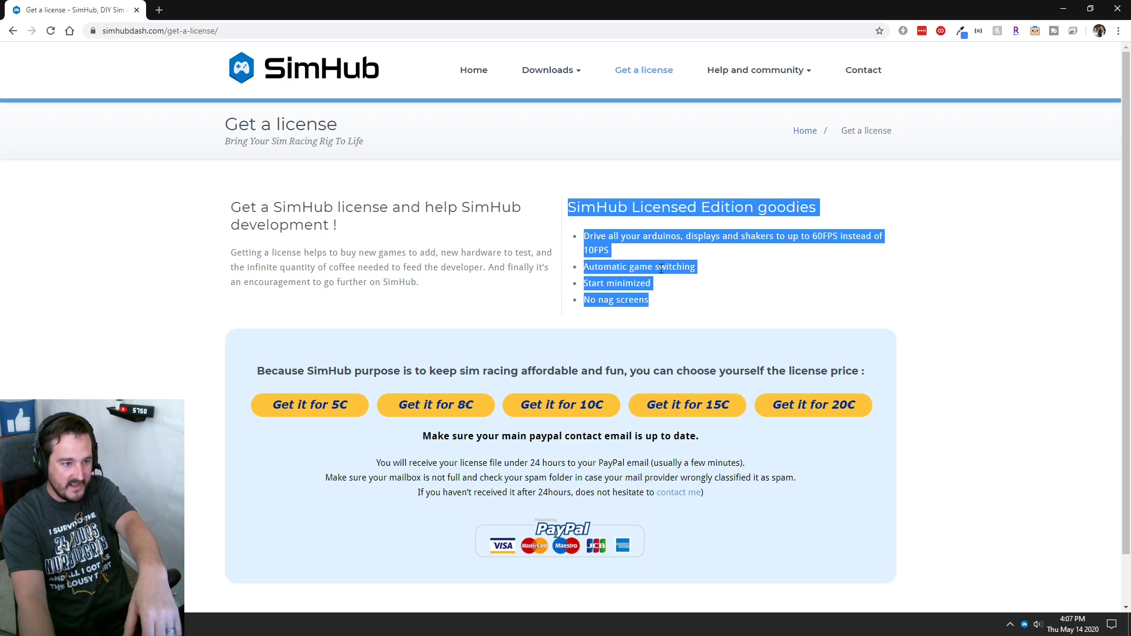
pyautogui.click(588, 261)
# Download SimHub V7.0.4 from the mirror provided by MDG and dismiss the download notice.
pyautogui.click(306, 71)
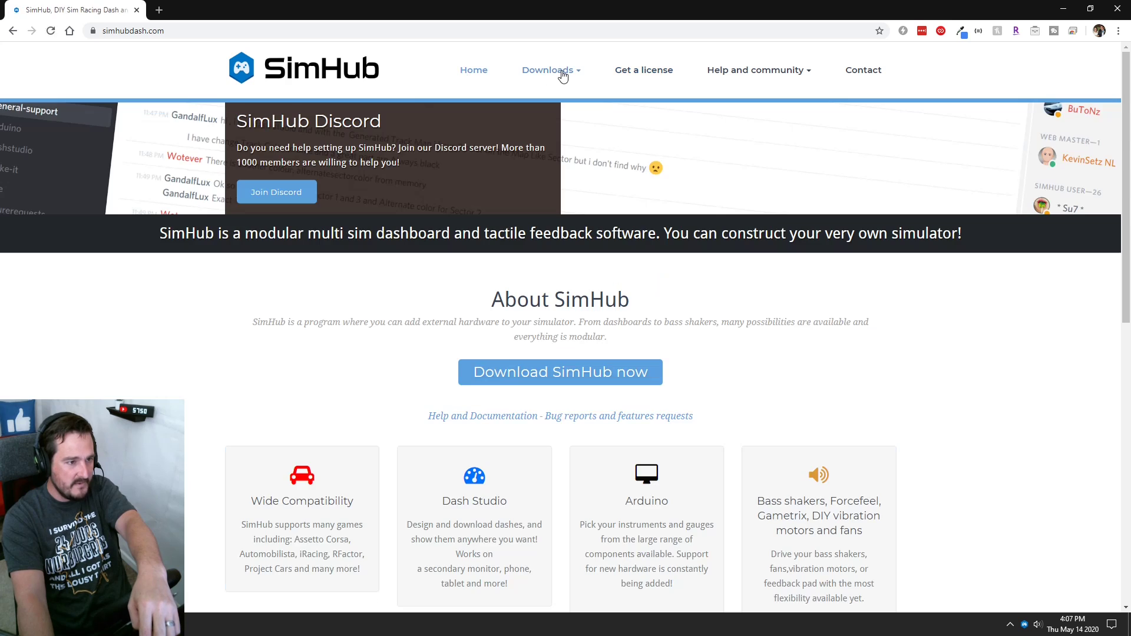
pyautogui.click(561, 72)
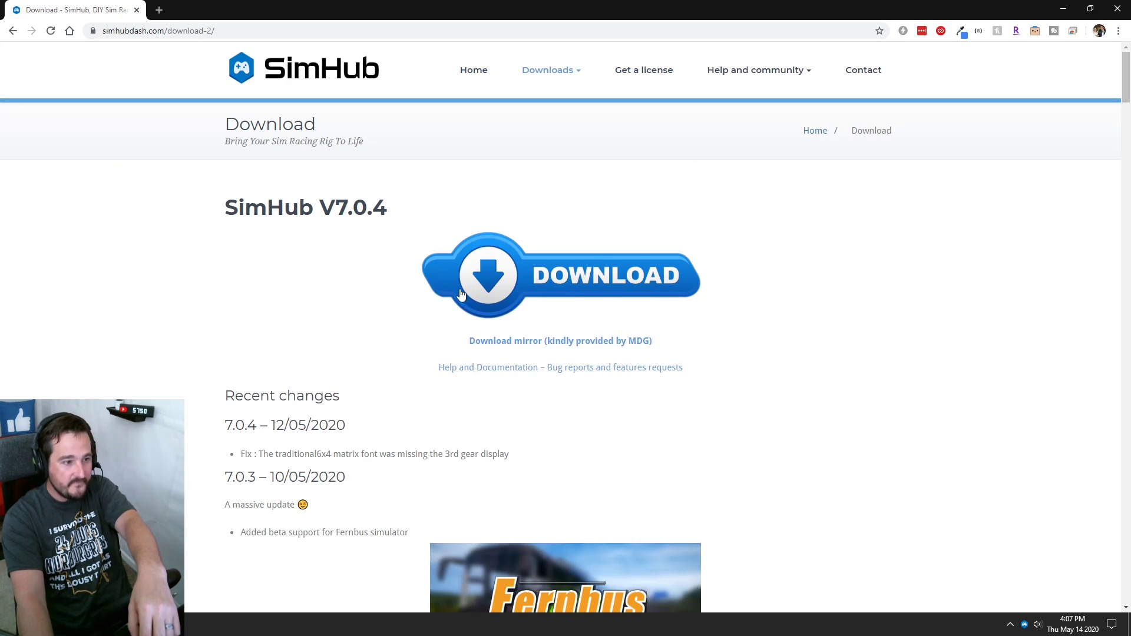
pyautogui.click(577, 341)
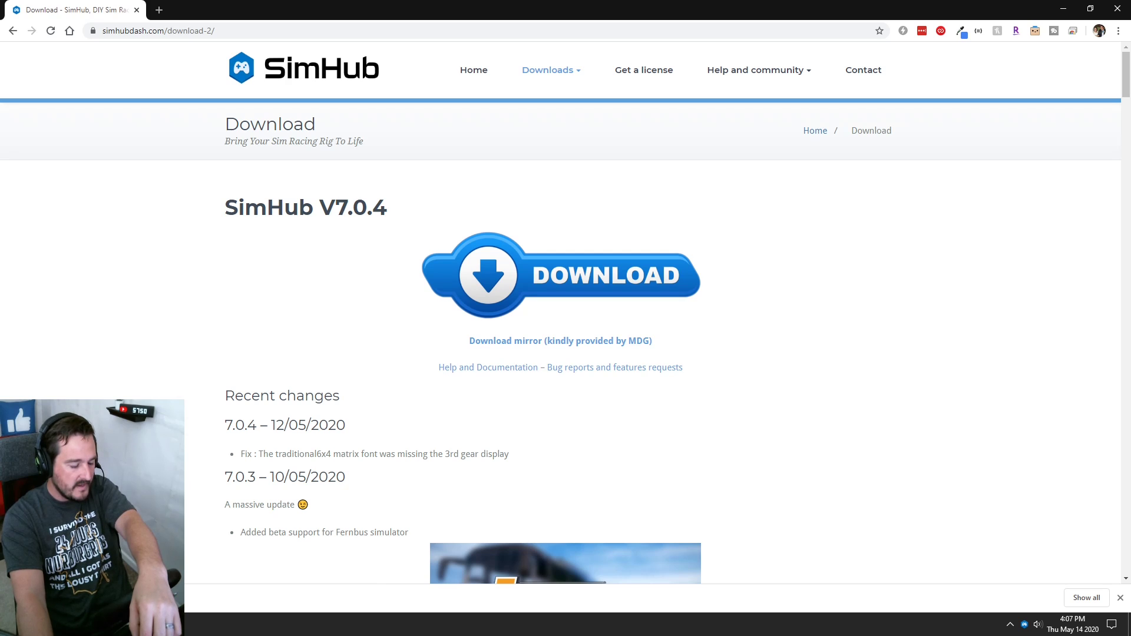
pyautogui.click(1121, 599)
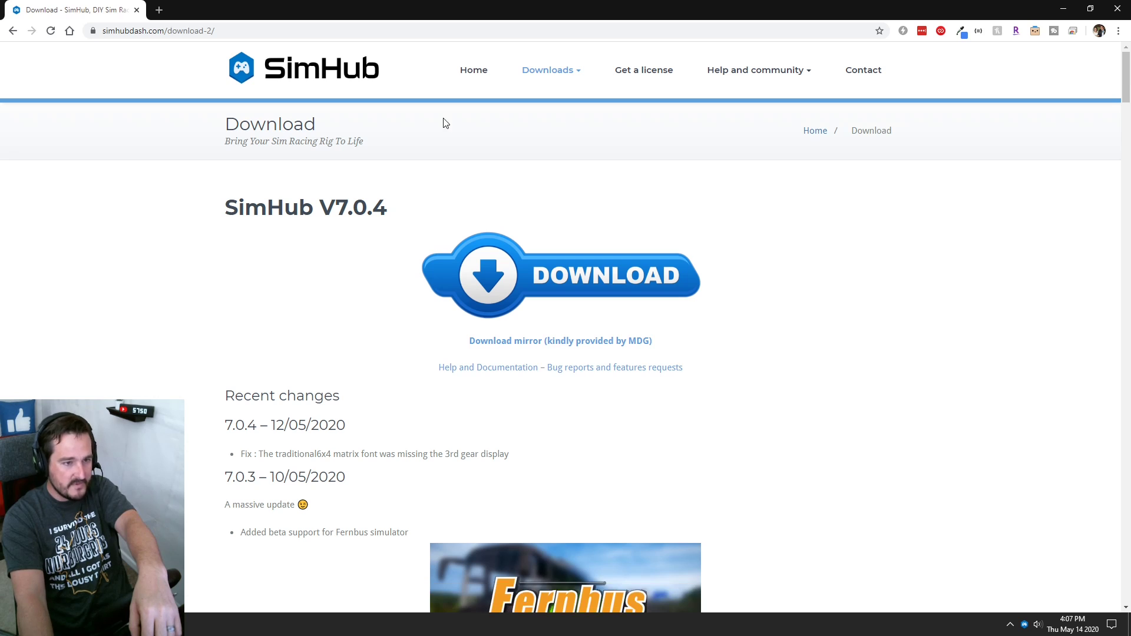
# Check the SimHub.7.00.4.zip download's progress, close the downloads page and leave the browser.
pyautogui.click(1125, 7)
pyautogui.click(618, 98)
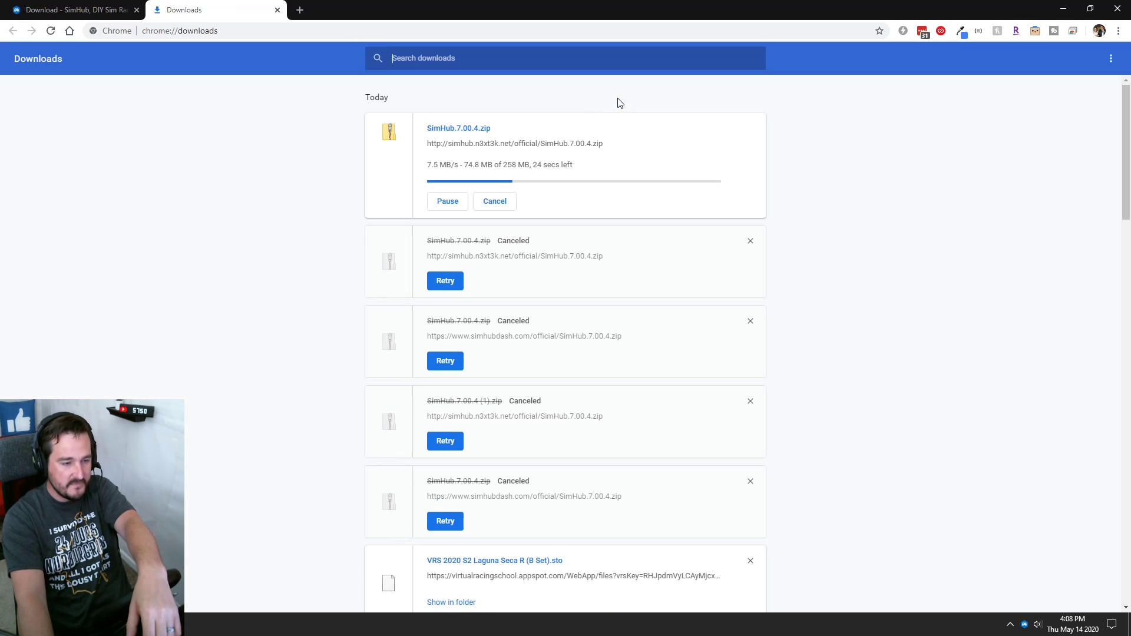
pyautogui.click(278, 10)
pyautogui.click(569, 96)
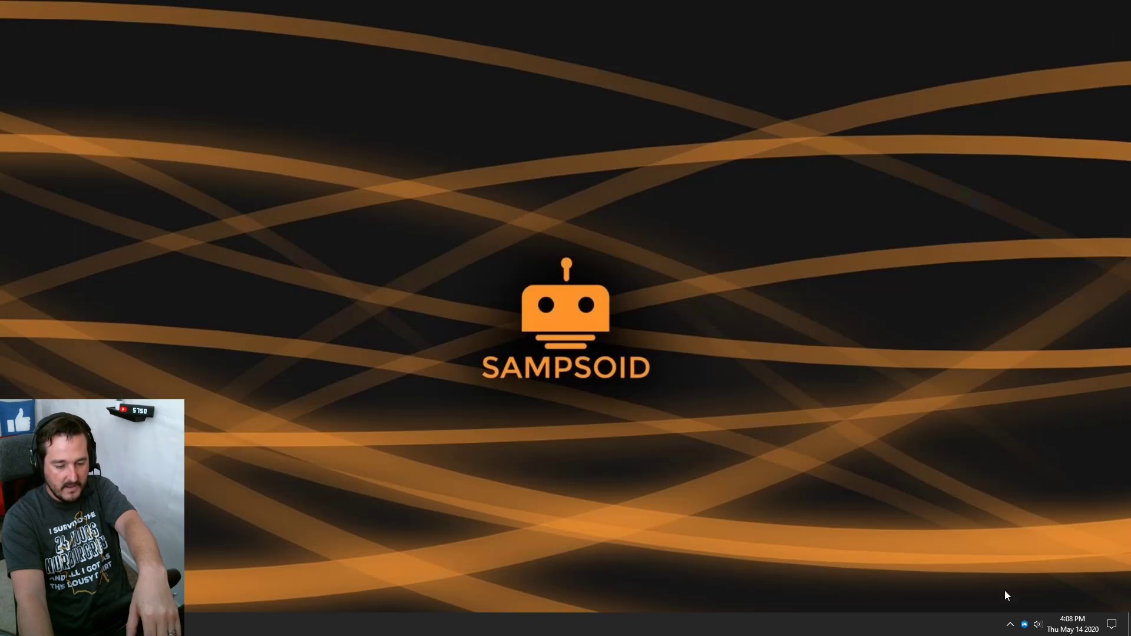
# Switch to SimHub and look through its list of supported games.
pyautogui.doubleClick(1025, 624)
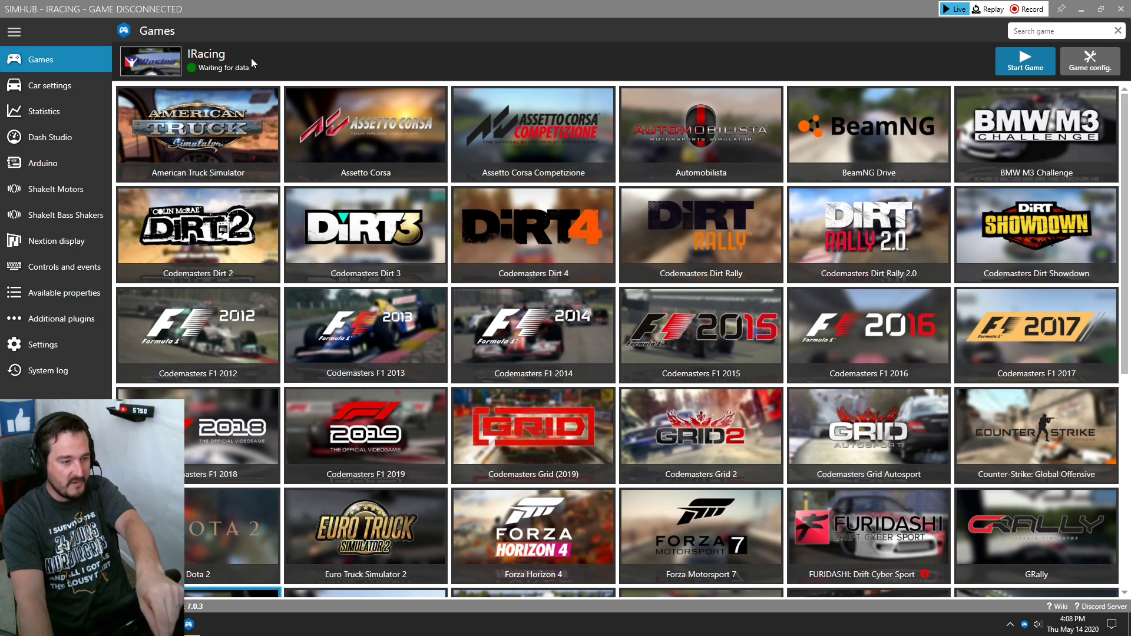
pyautogui.scroll(-2, 733, 385)
pyautogui.scroll(-5, 733, 385)
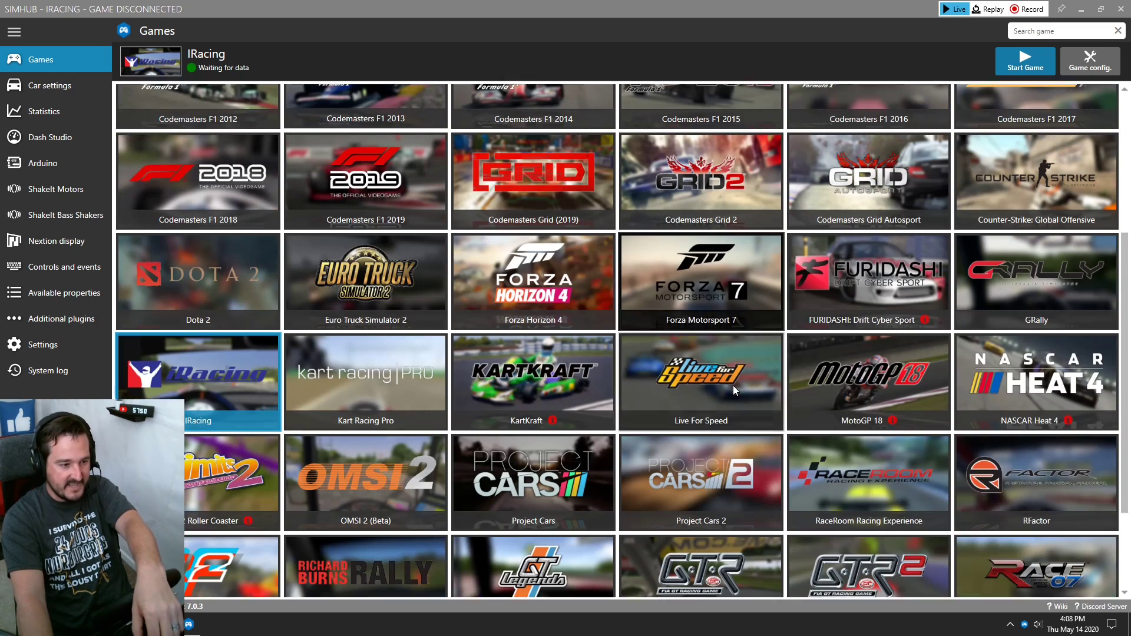
pyautogui.scroll(2, 698, 378)
pyautogui.scroll(5, 699, 378)
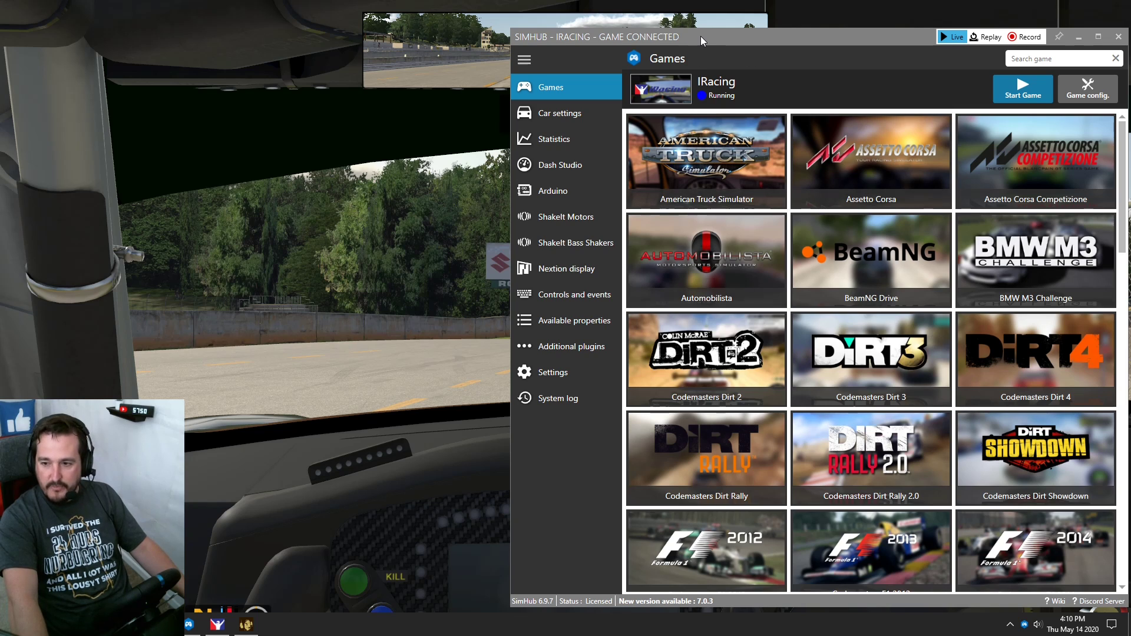
# Look at the available dashboards in Dash Studio and return to its overlays.
pyautogui.click(560, 166)
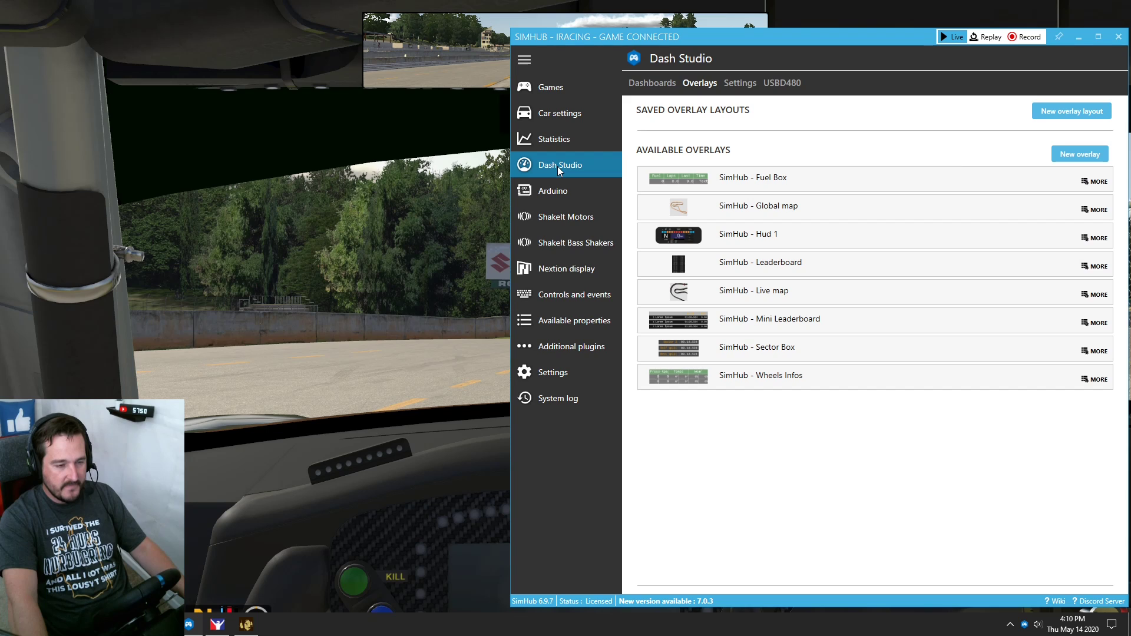
pyautogui.click(654, 86)
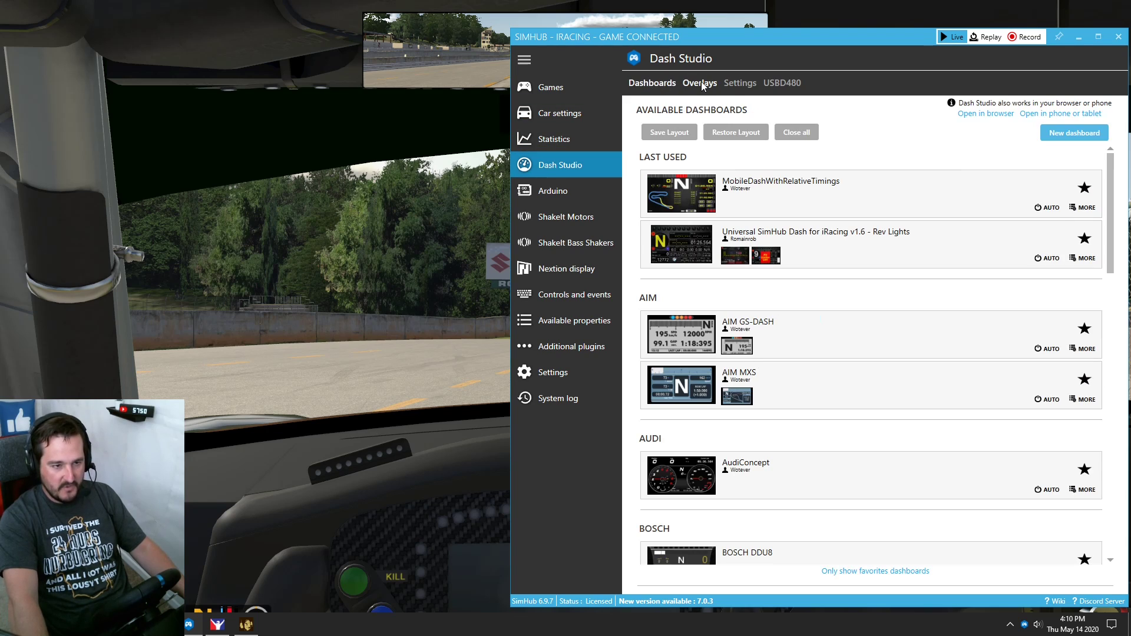
pyautogui.click(703, 86)
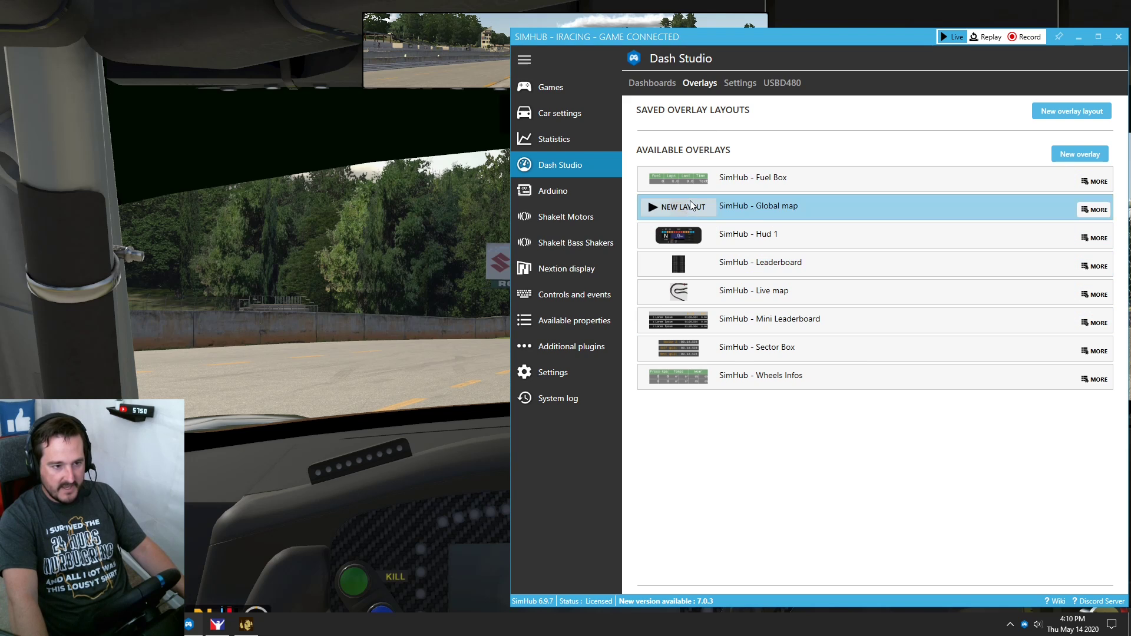
# Start a new layout with the Global map overlay, place the map in the game view's upper-right corner and finish editing.
pyautogui.click(652, 208)
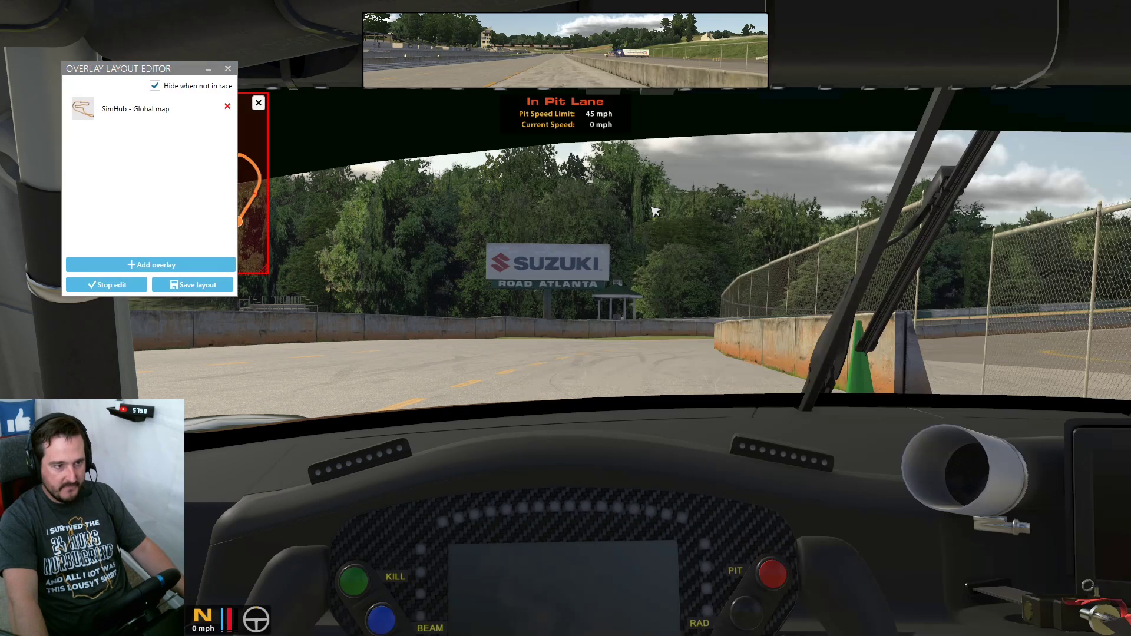
pyautogui.moveTo(129, 62); pyautogui.dragTo(213, 356)
pyautogui.moveTo(186, 154); pyautogui.dragTo(1049, 61)
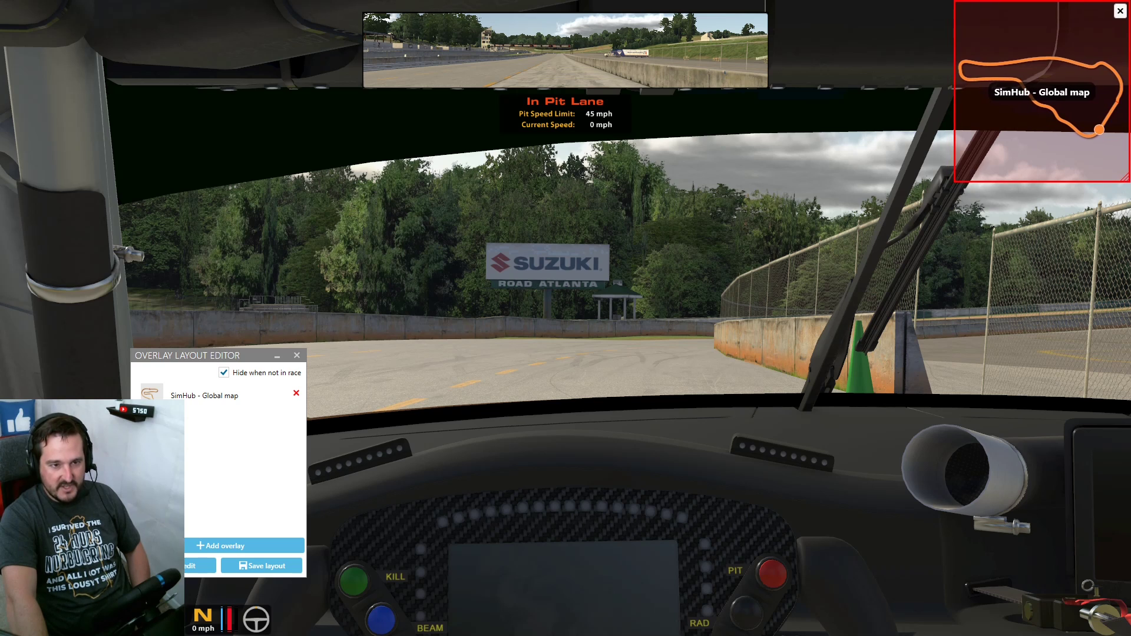
pyautogui.moveTo(207, 357); pyautogui.dragTo(456, 216)
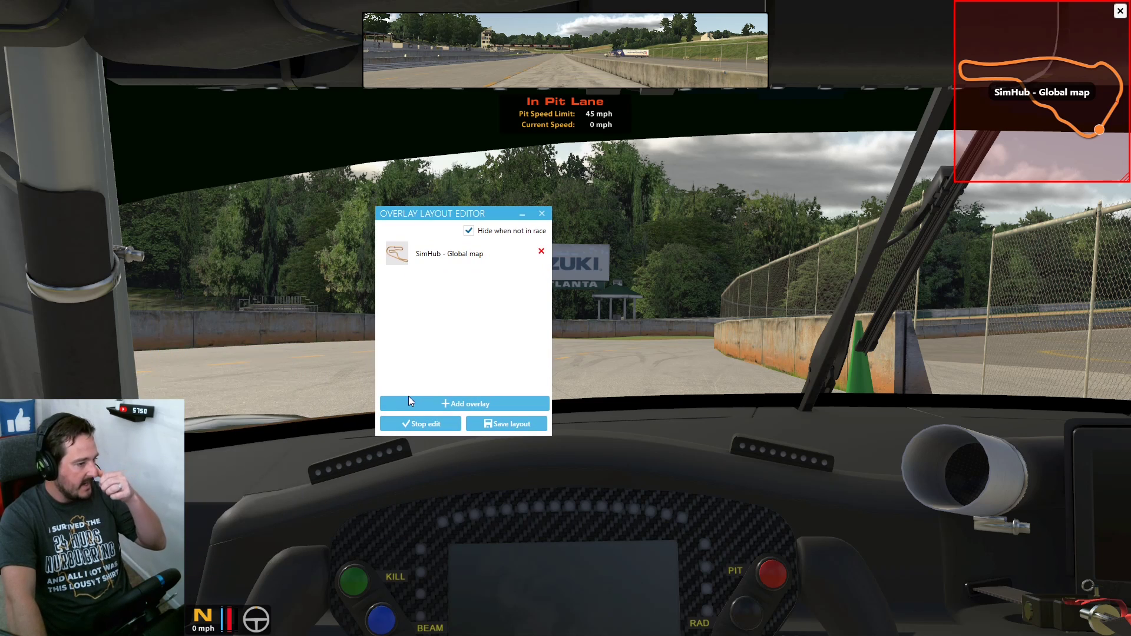
pyautogui.click(426, 428)
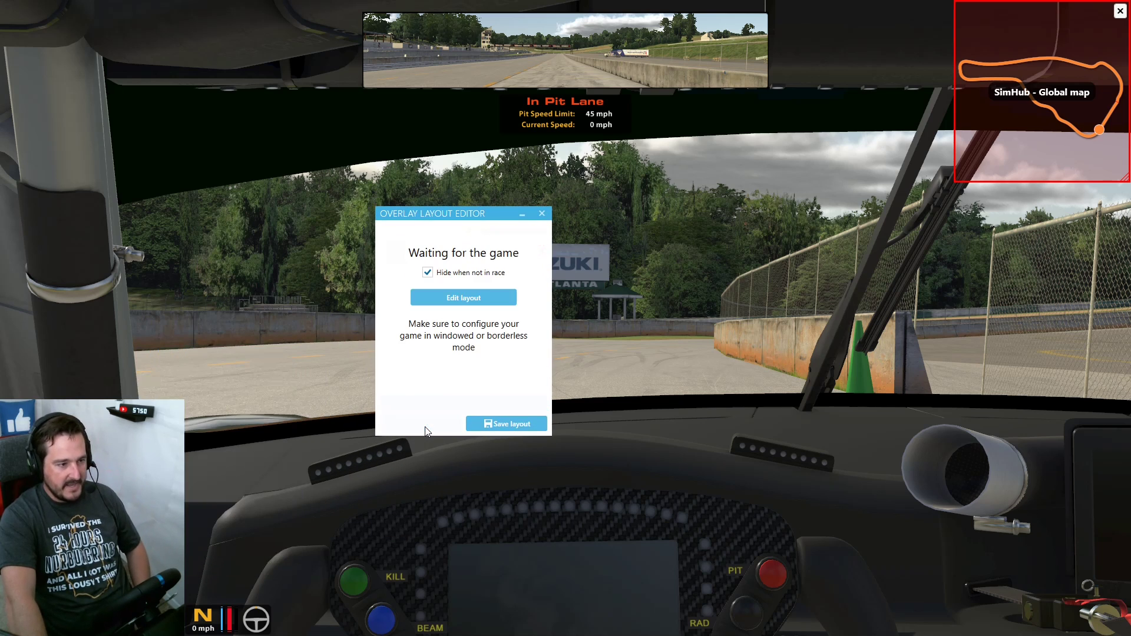
pyautogui.click(524, 216)
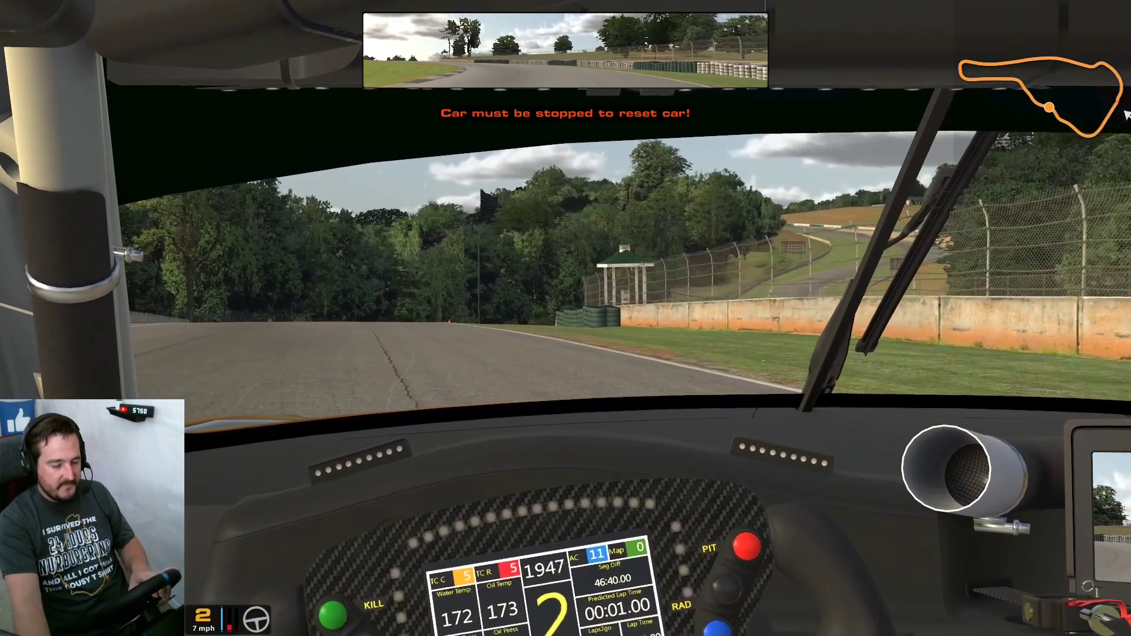
# Reset the car to the pits and close the overlay layout without saving it.
pyautogui.hotkey('shift', 'r')
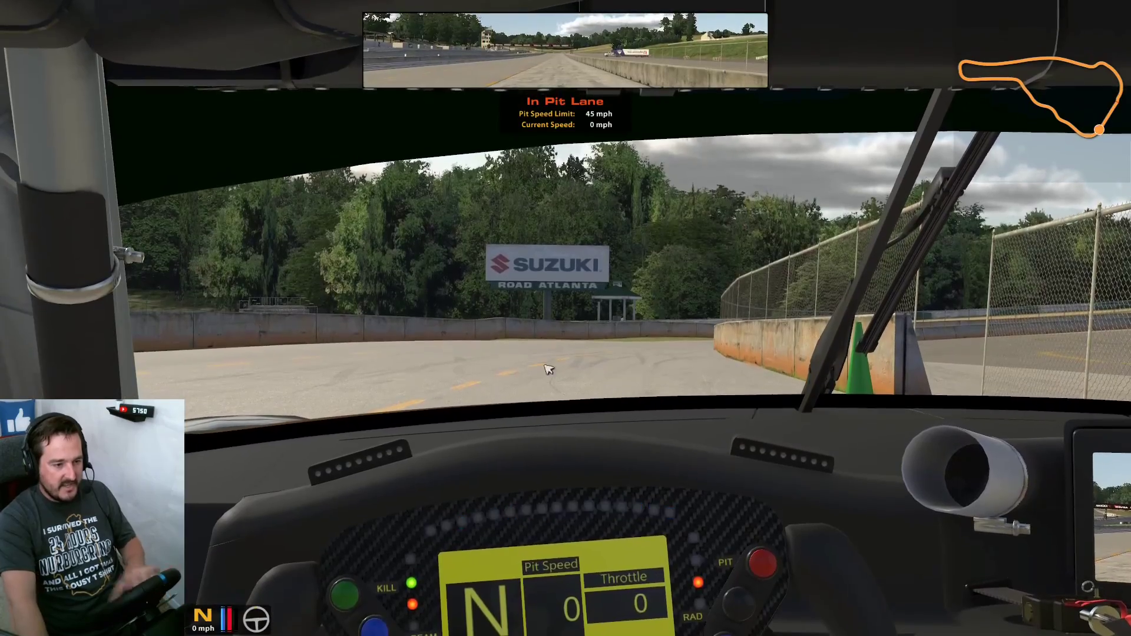
pyautogui.press('super')
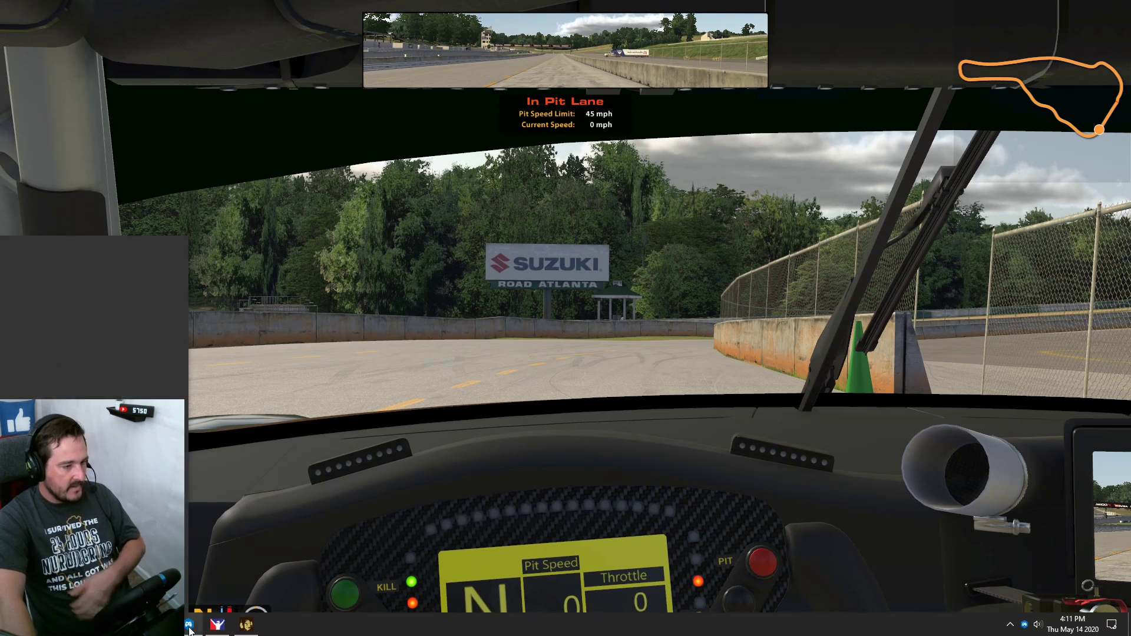
pyautogui.click(189, 625)
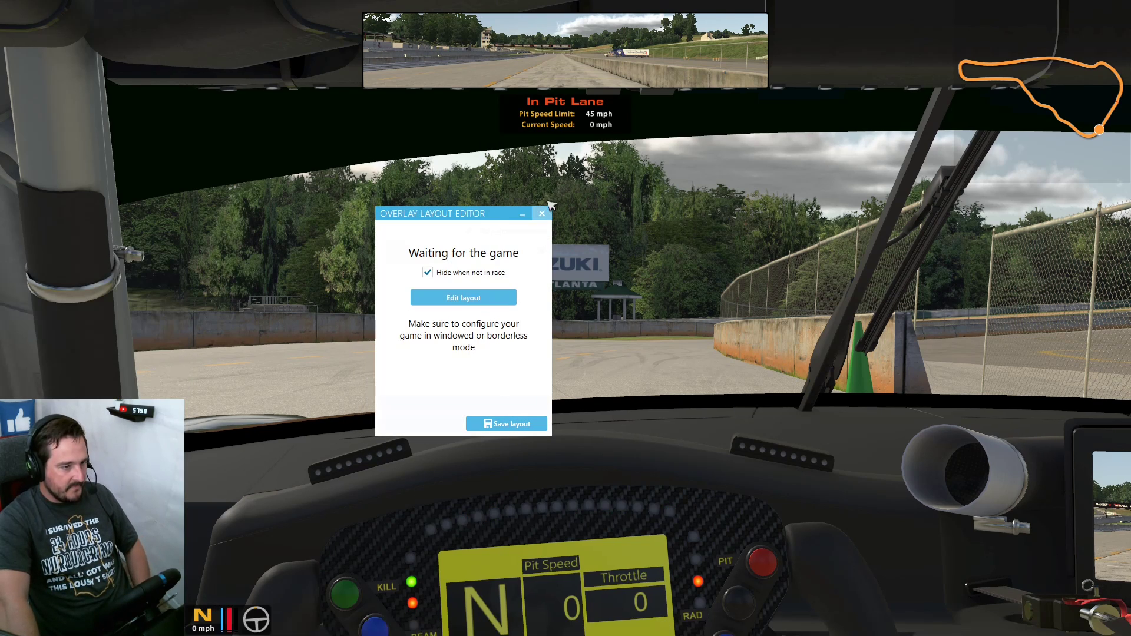
pyautogui.click(542, 214)
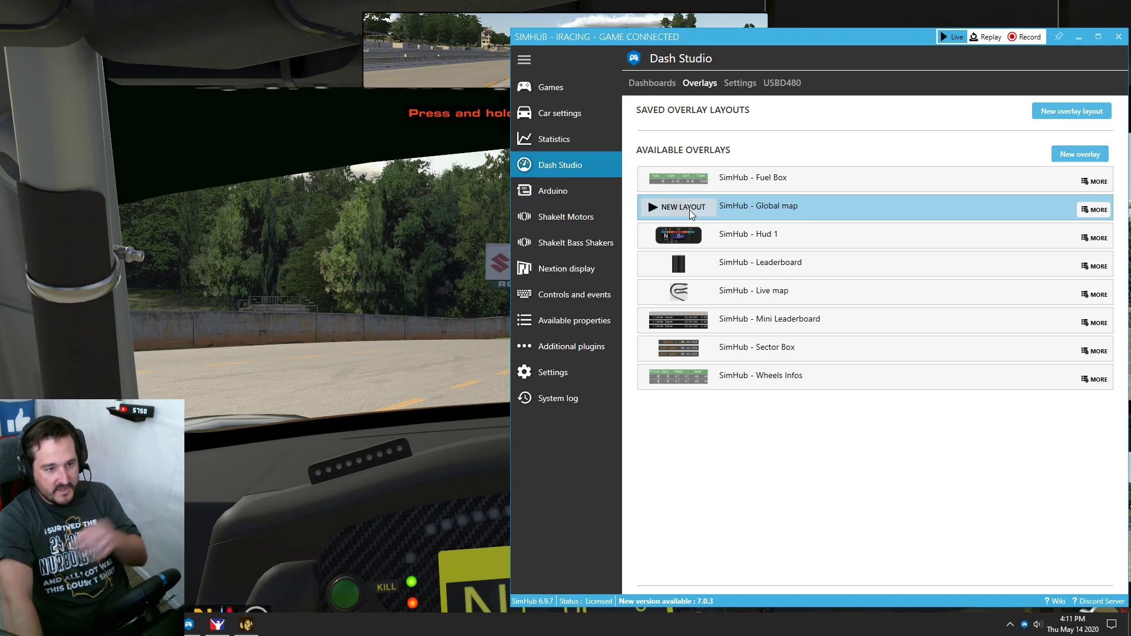
# Open the Global map overlay for editing and toggle RectangleItem0's visibility on and off, leaving it hidden.
pyautogui.click(1081, 208)
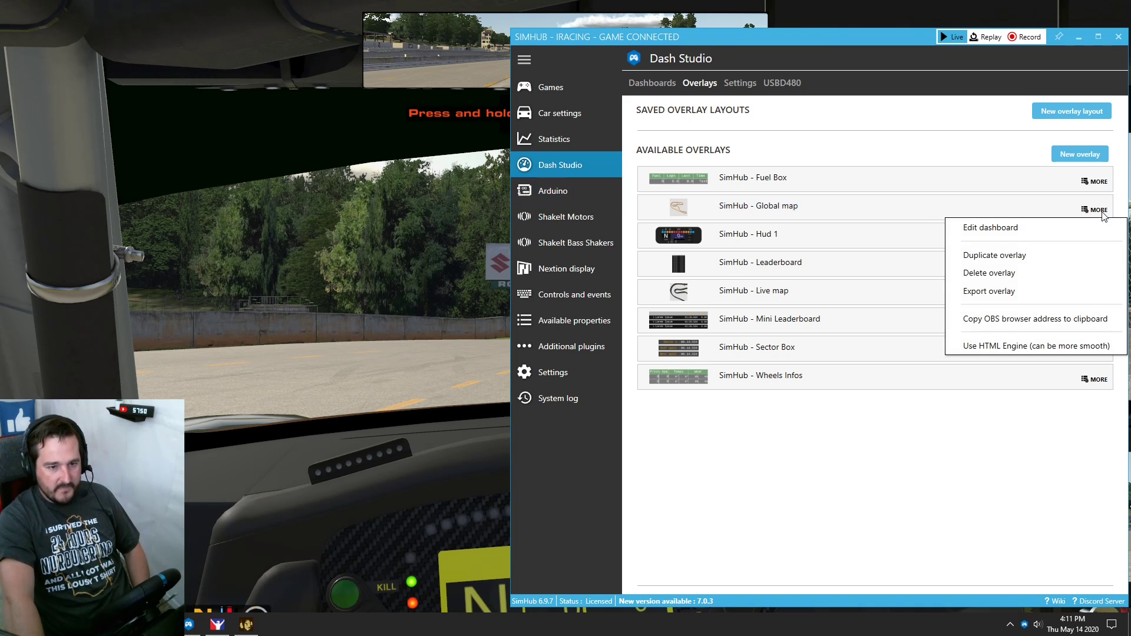
pyautogui.click(1011, 228)
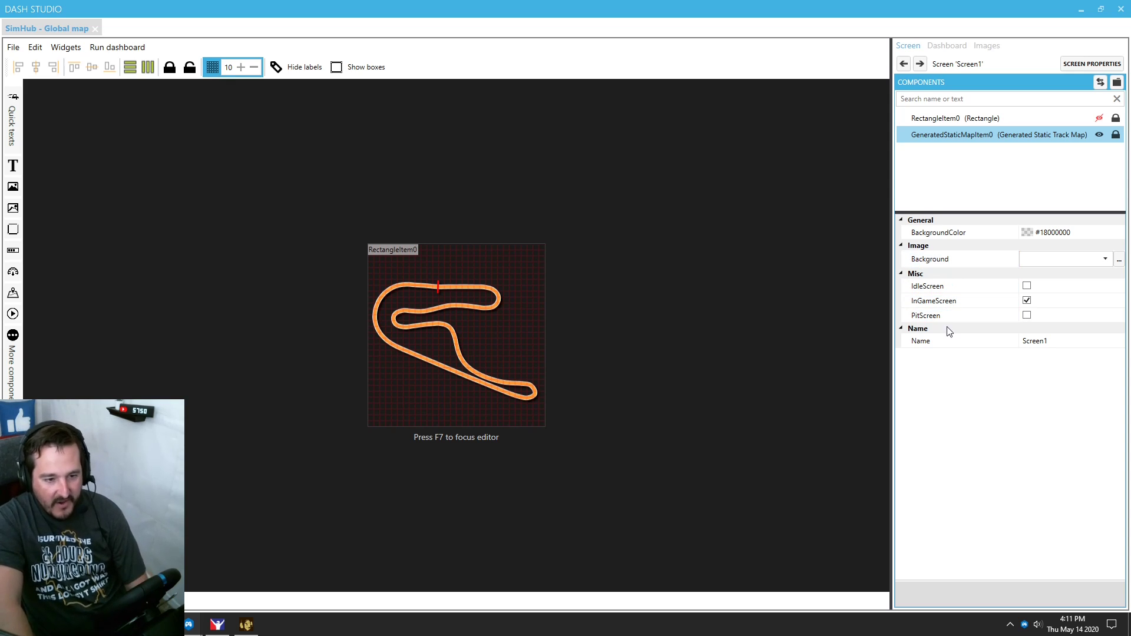
pyautogui.click(939, 118)
pyautogui.click(1099, 119)
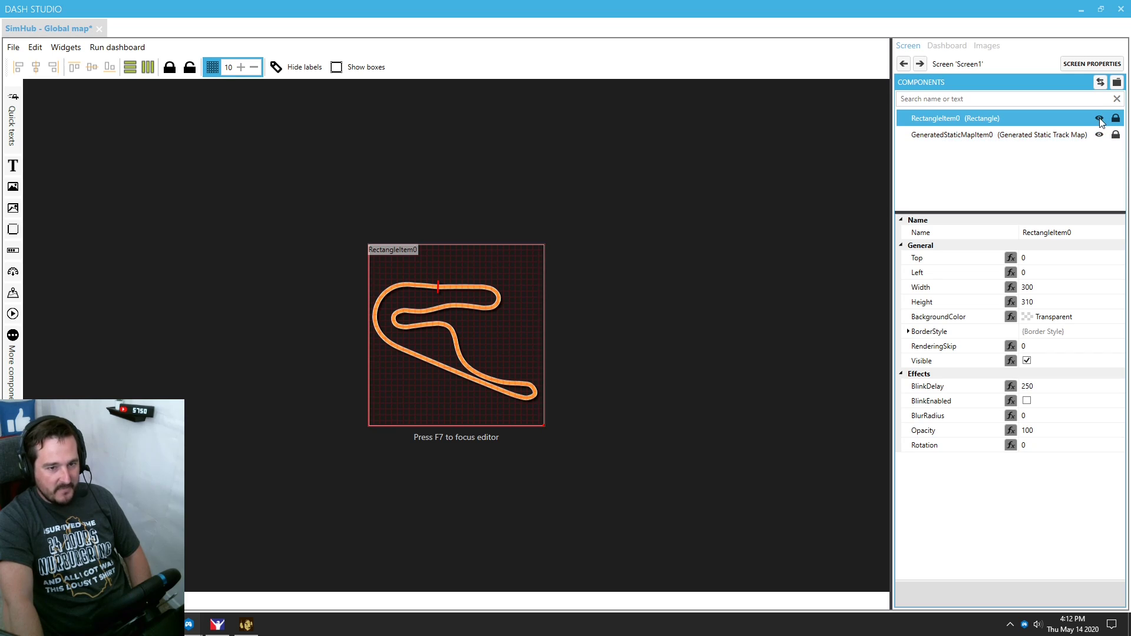
pyautogui.click(1100, 119)
pyautogui.click(1099, 119)
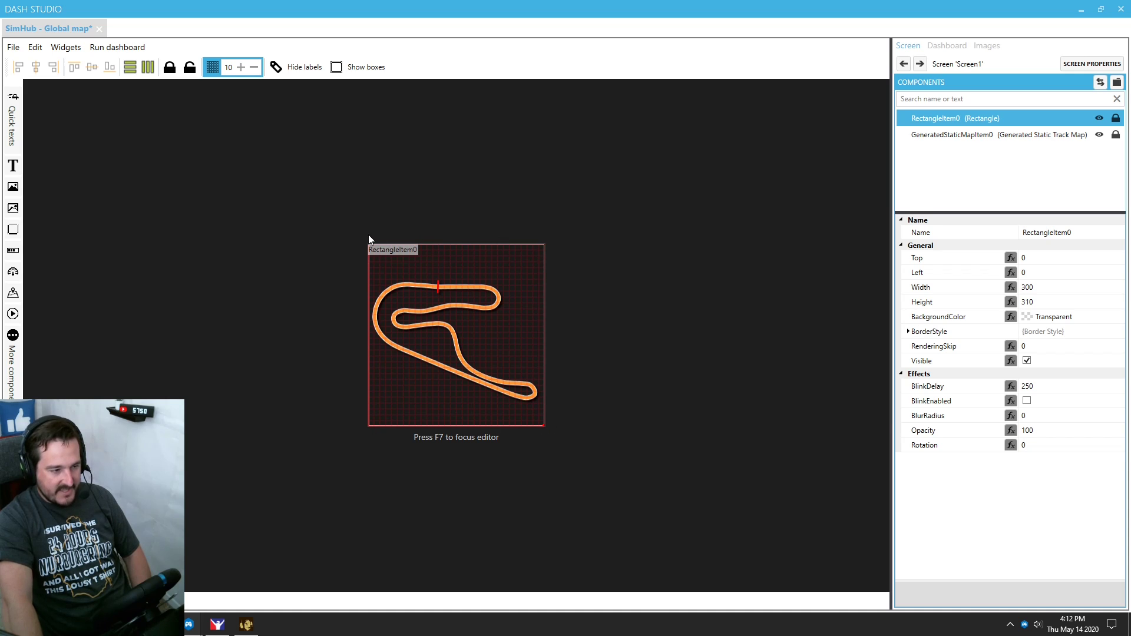
pyautogui.click(1100, 118)
# Examine the generated static track map's track colour, player style and opponent style properties.
pyautogui.click(985, 133)
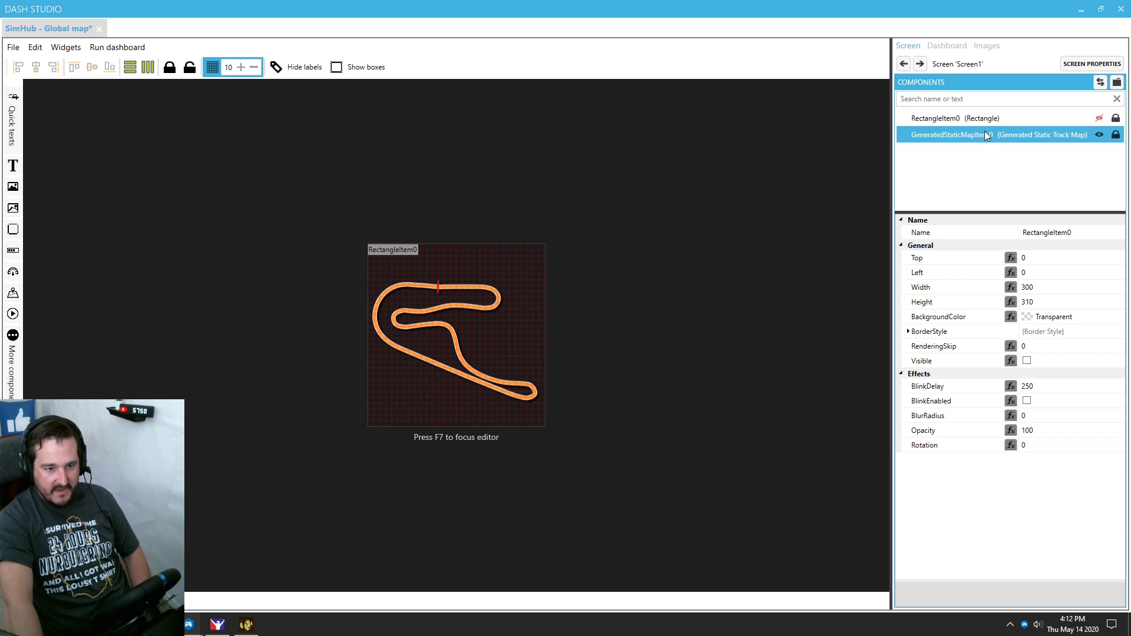
pyautogui.scroll(-5, 1016, 389)
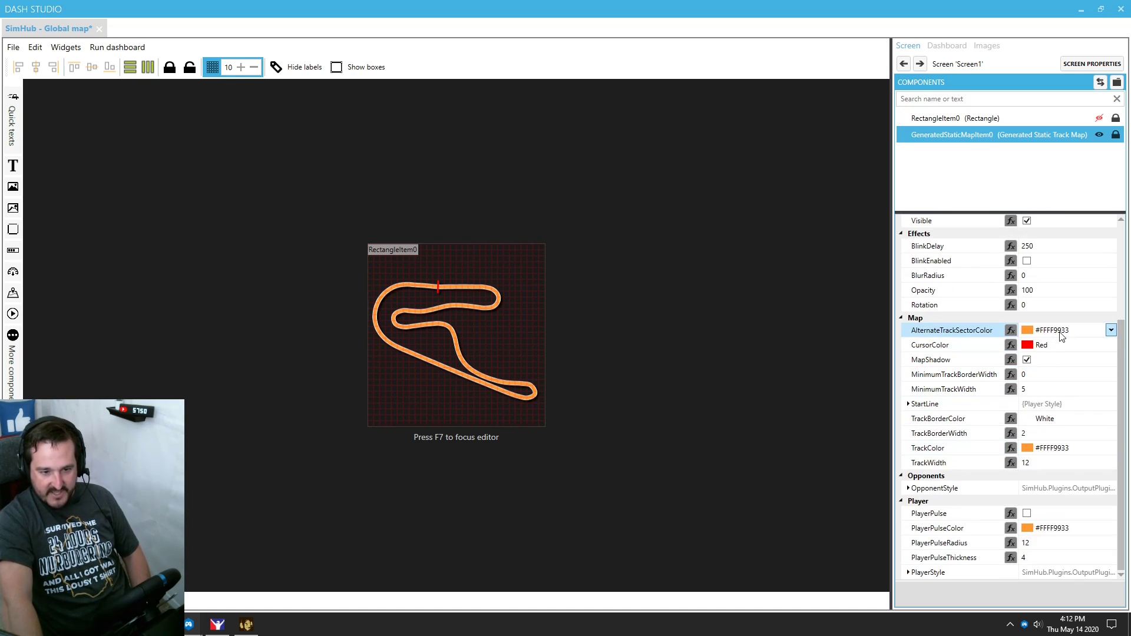
pyautogui.click(1050, 451)
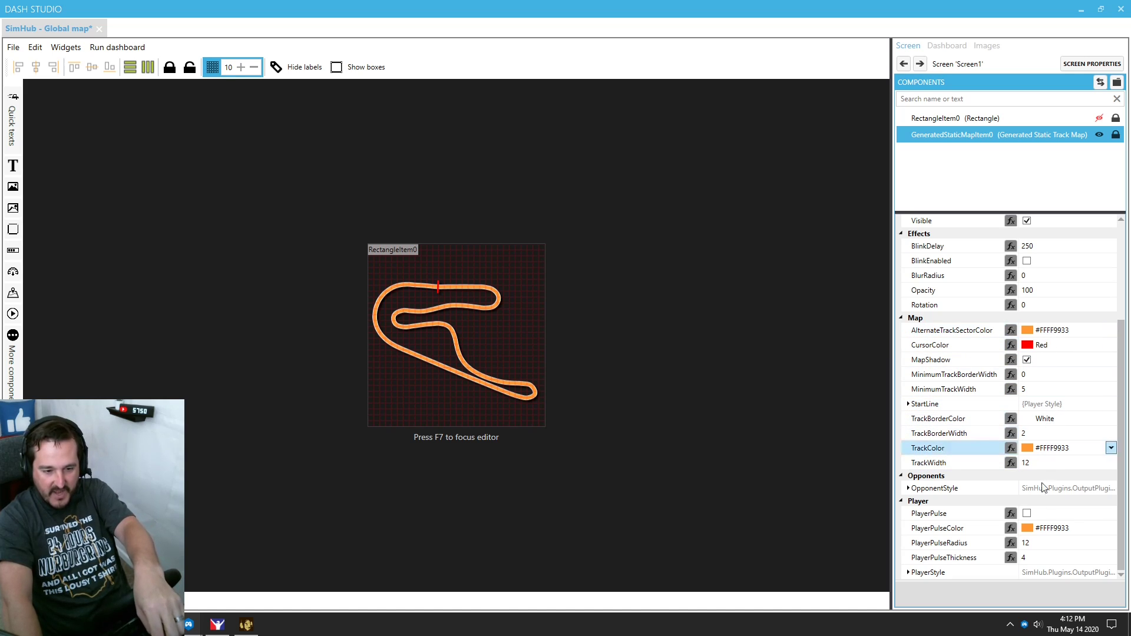
pyautogui.click(909, 575)
pyautogui.scroll(-3, 1018, 489)
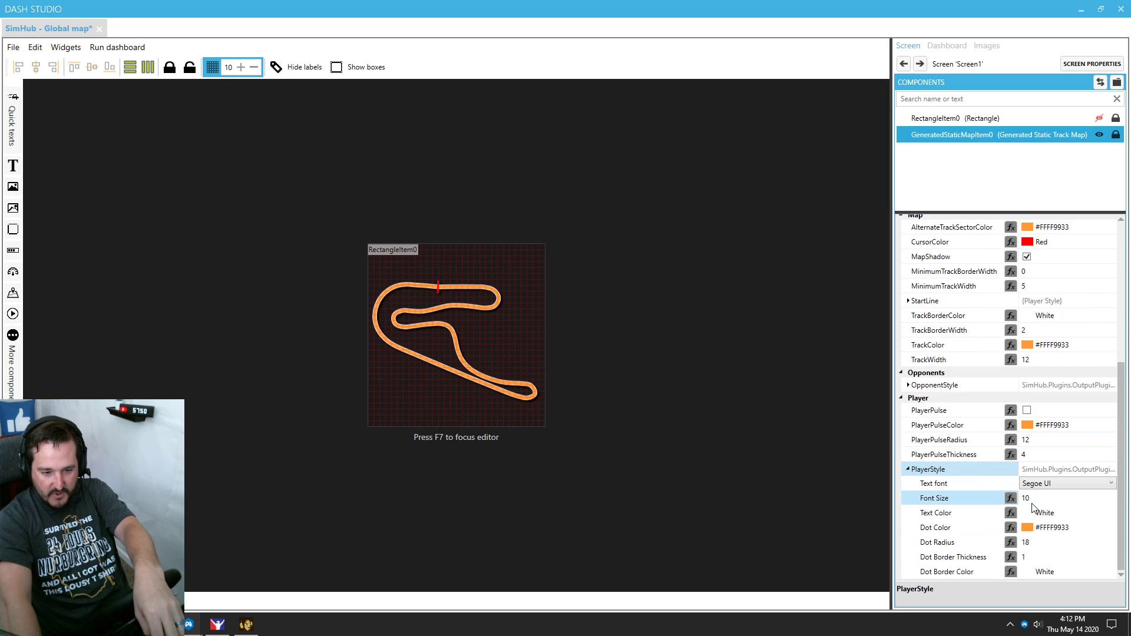
pyautogui.click(1035, 543)
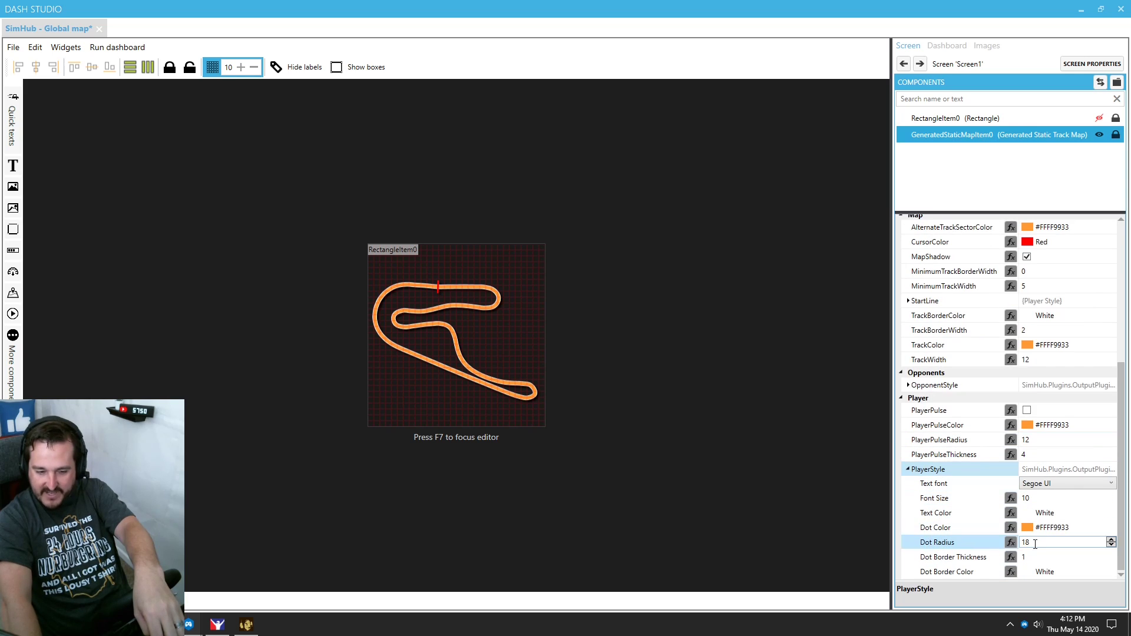
pyautogui.click(908, 386)
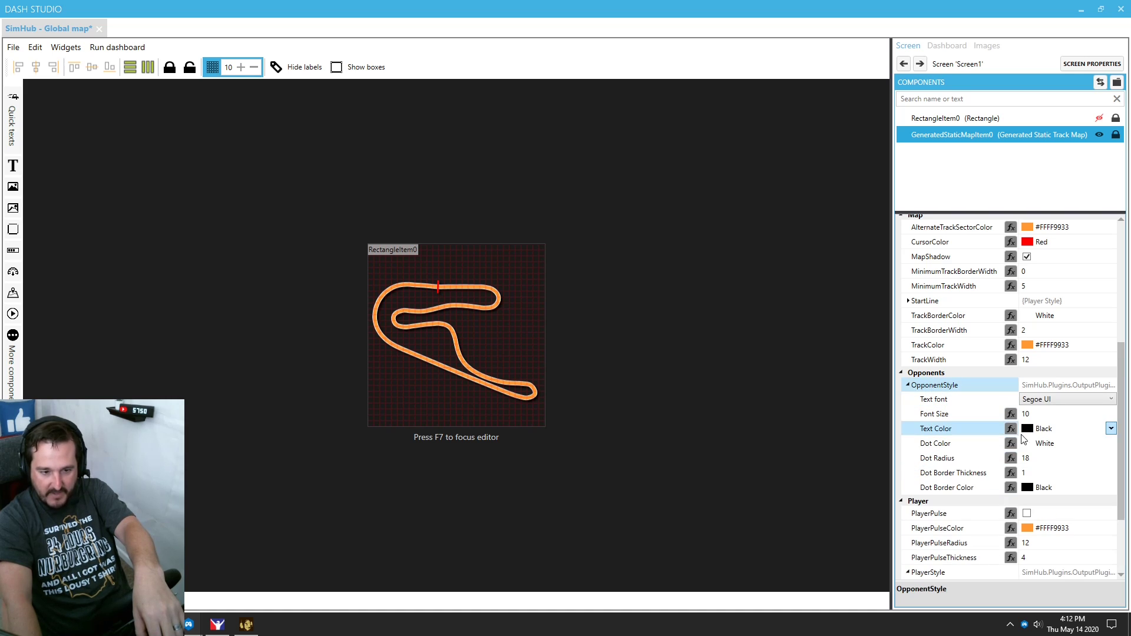
pyautogui.click(1025, 412)
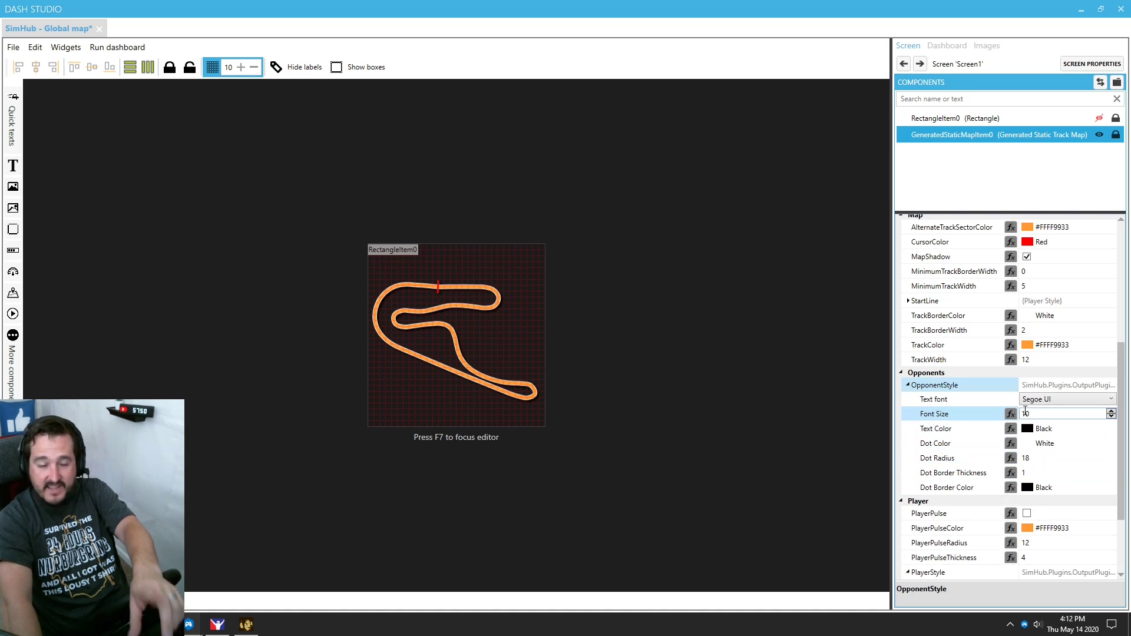
# Examine the static track map's opponent style, general, effects and map properties.
pyautogui.click(1033, 458)
pyautogui.click(1025, 393)
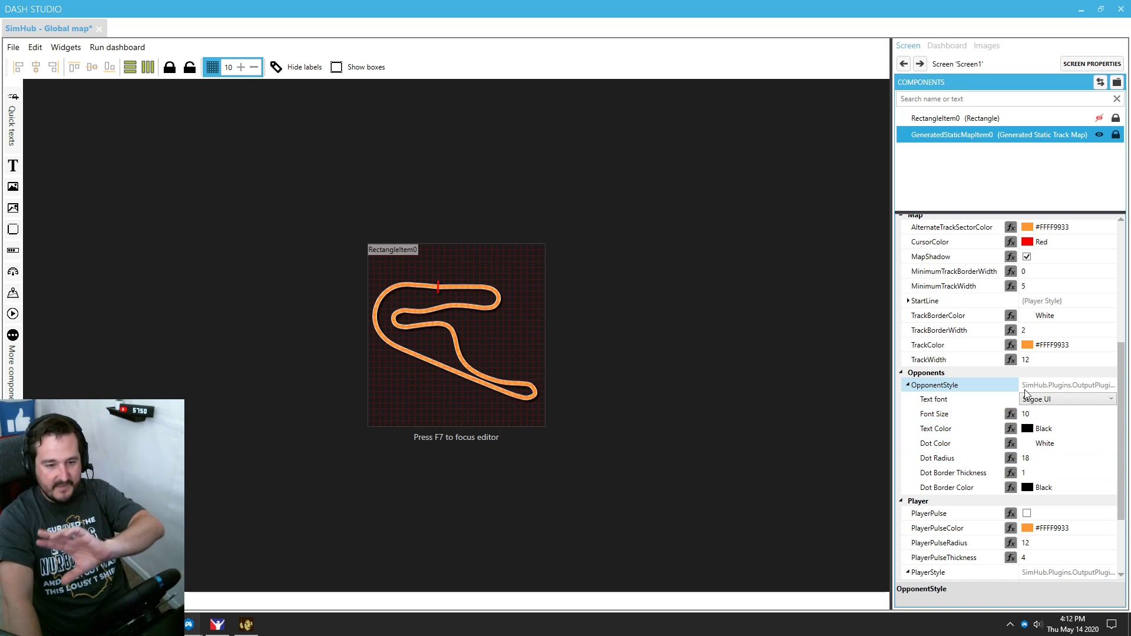
pyautogui.click(1040, 344)
pyautogui.scroll(1, 1040, 342)
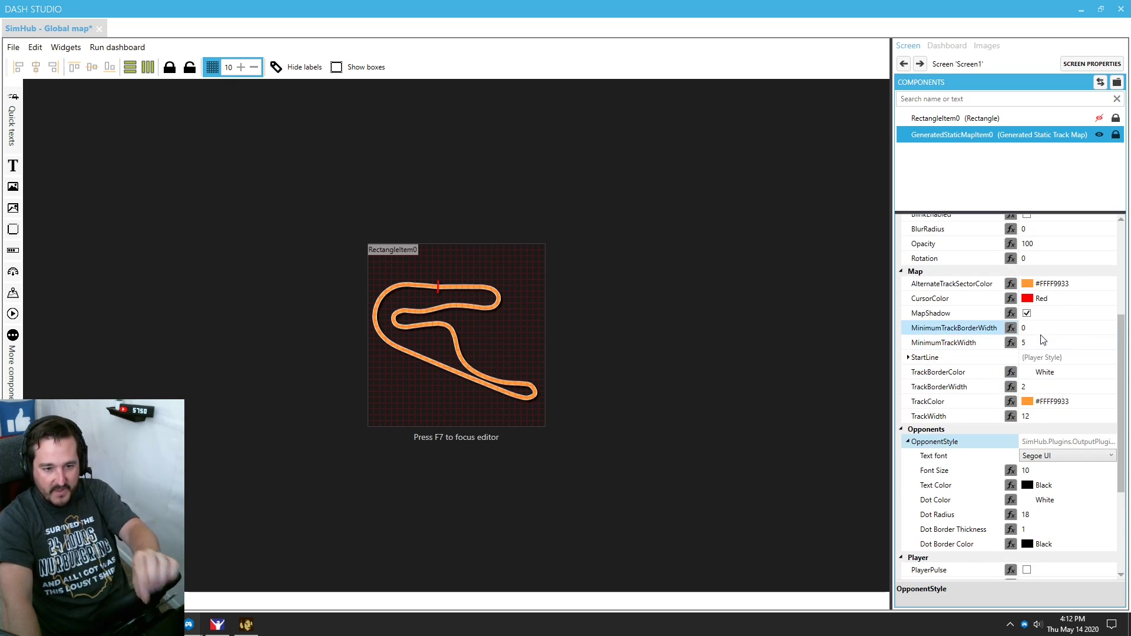
pyautogui.scroll(3, 1051, 333)
pyautogui.click(1061, 318)
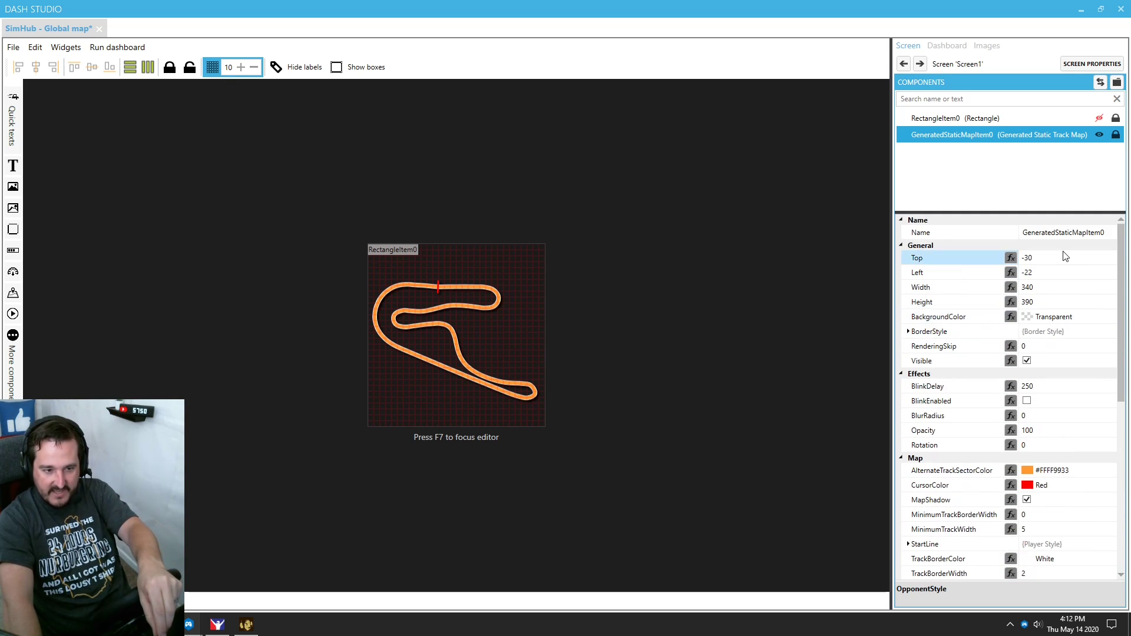
pyautogui.moveTo(1123, 332); pyautogui.dragTo(1123, 407)
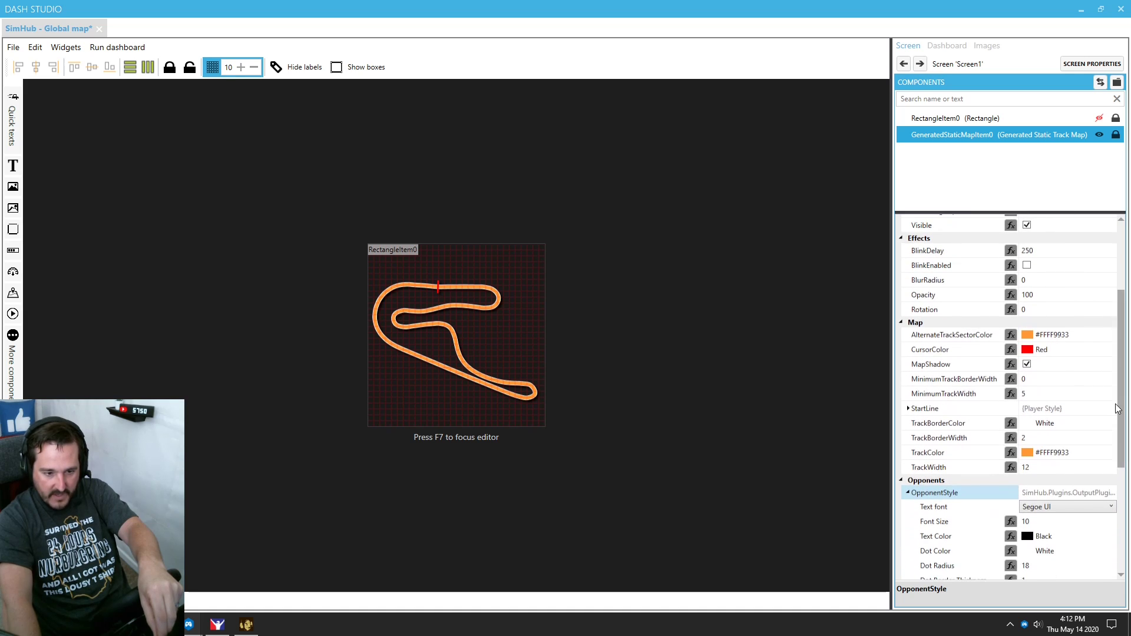
# Try a MinimumTrackWidth of 7 for the track map and set it back to 5.
pyautogui.click(1030, 394)
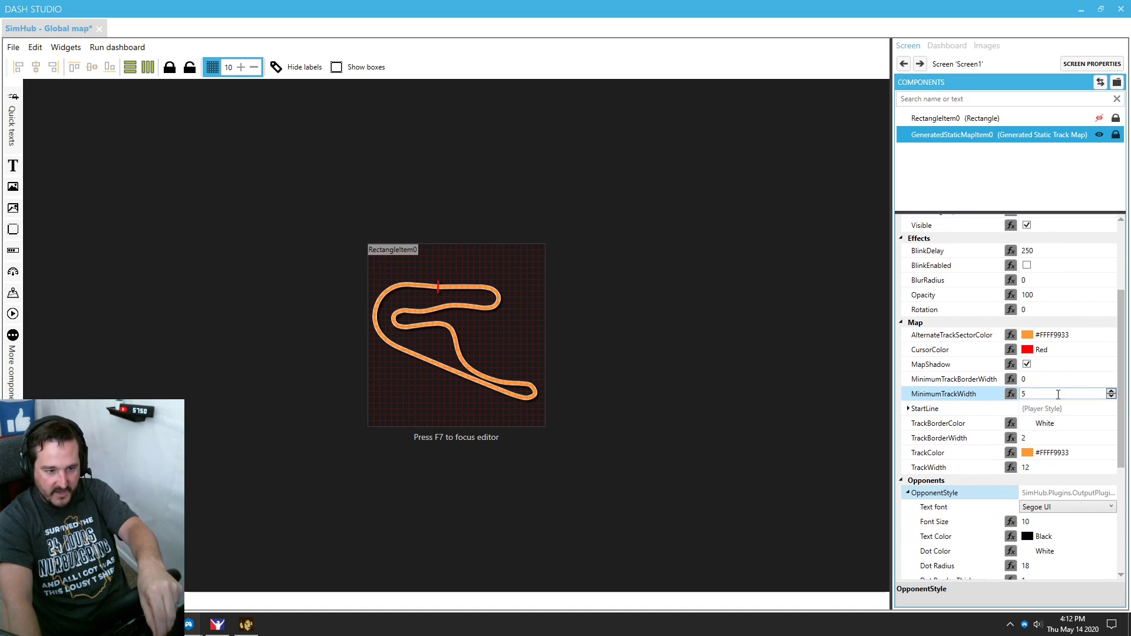
pyautogui.click(1111, 391)
pyautogui.click(1111, 392)
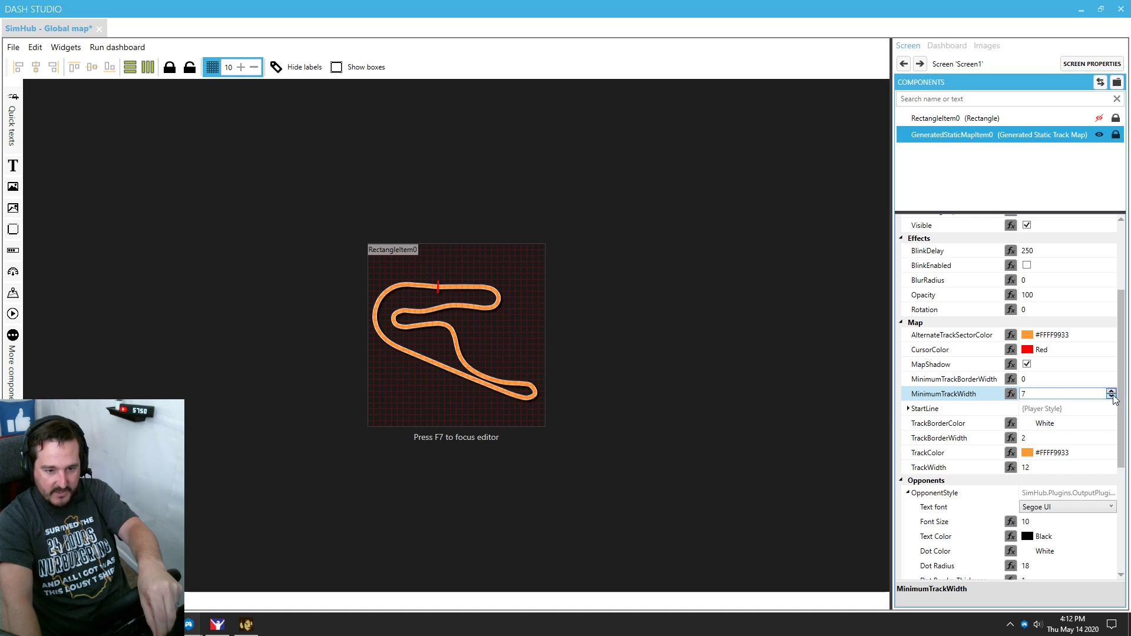
pyautogui.click(1111, 397)
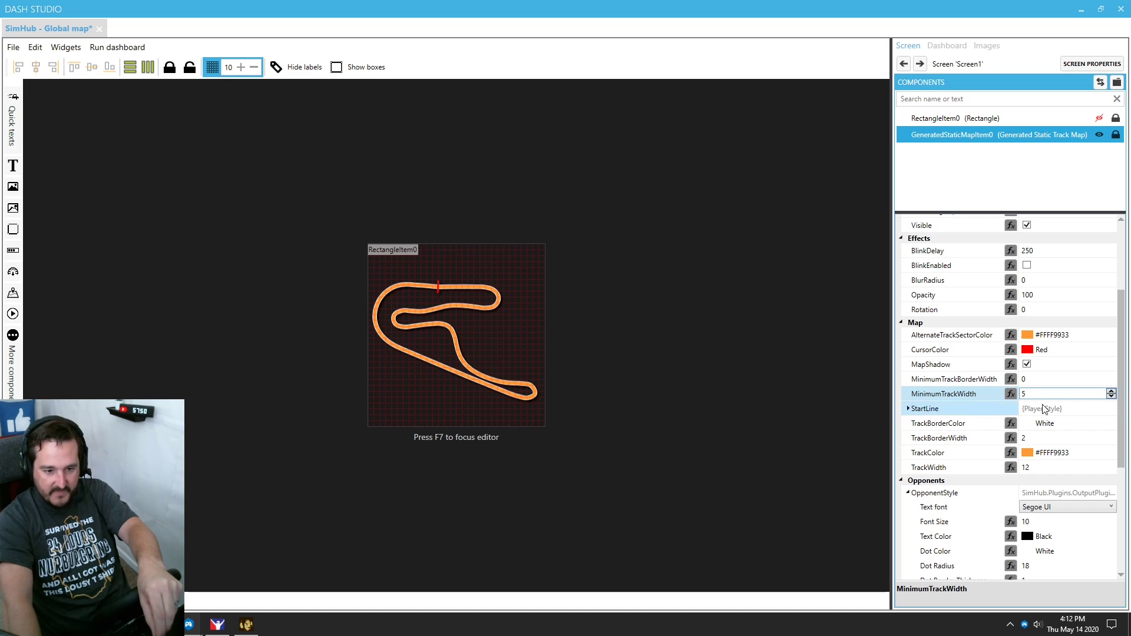
# Try a TrackWidth of 16 for the track map and set it back to 12.
pyautogui.click(1111, 465)
pyautogui.click(1111, 464)
pyautogui.click(1111, 467)
pyautogui.scroll(-2, 1061, 477)
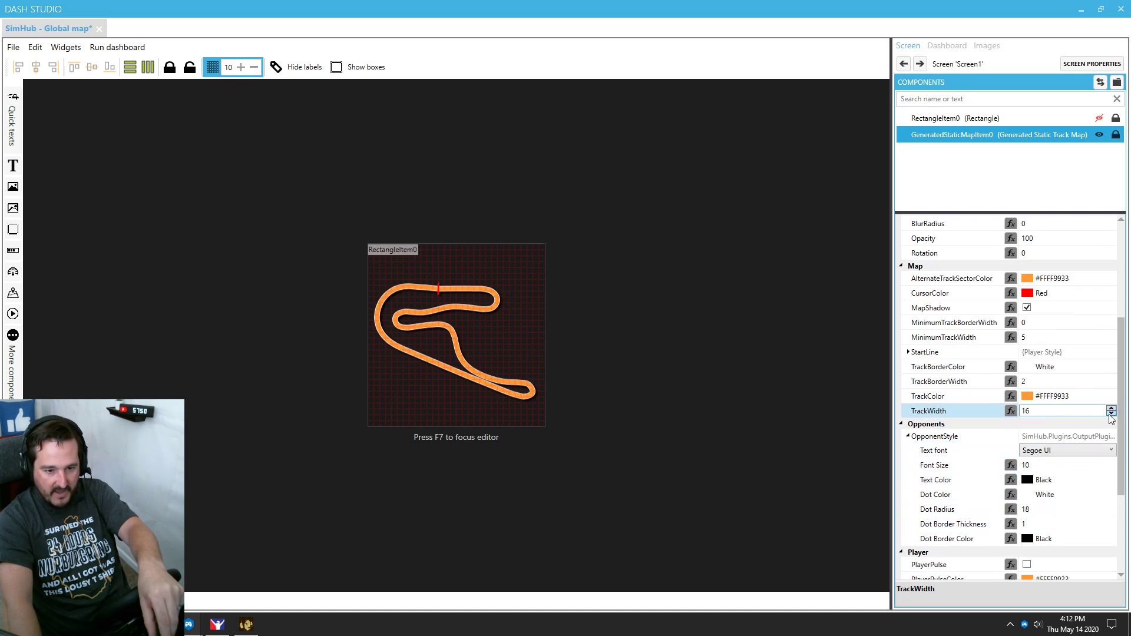
pyautogui.click(1111, 415)
pyautogui.scroll(-1, 1031, 436)
pyautogui.click(1029, 437)
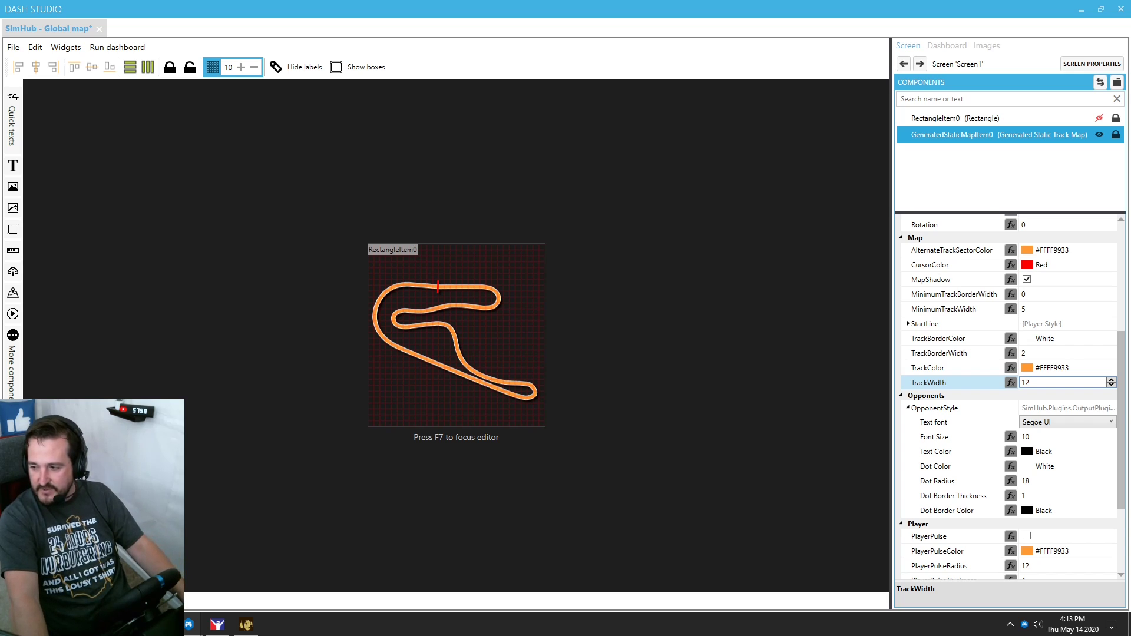
# Switch to SimHub's overlay list, start a new layout from the Global map overlay and move the layout editor to the view's lower-left area.
pyautogui.hotkey('alt', 'Tab')
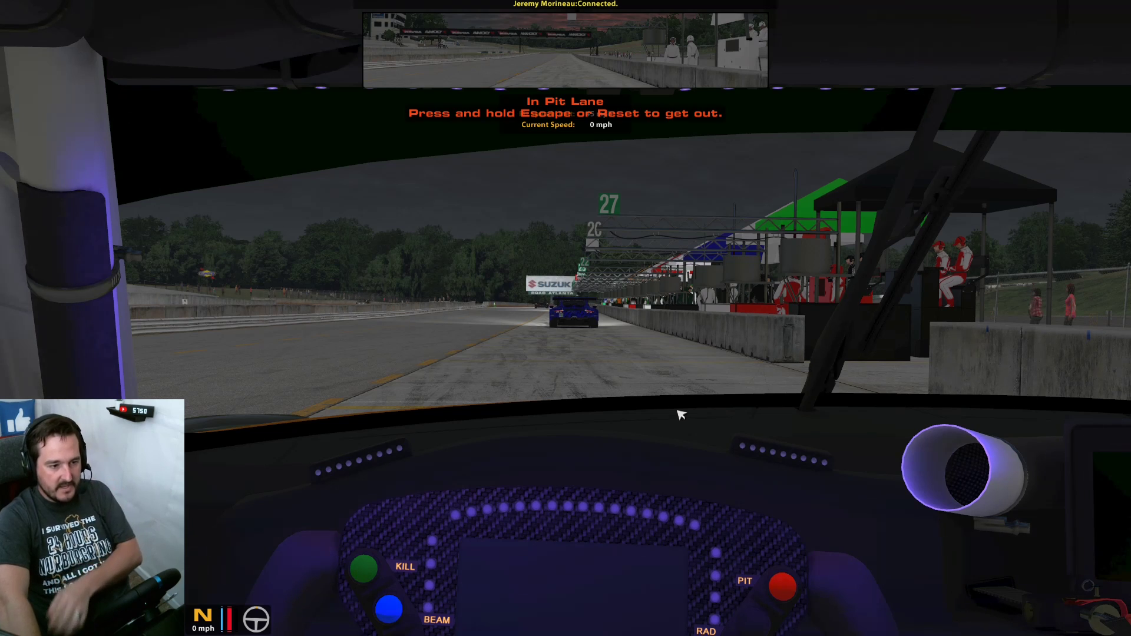
pyautogui.hotkey('alt', 'Tab')
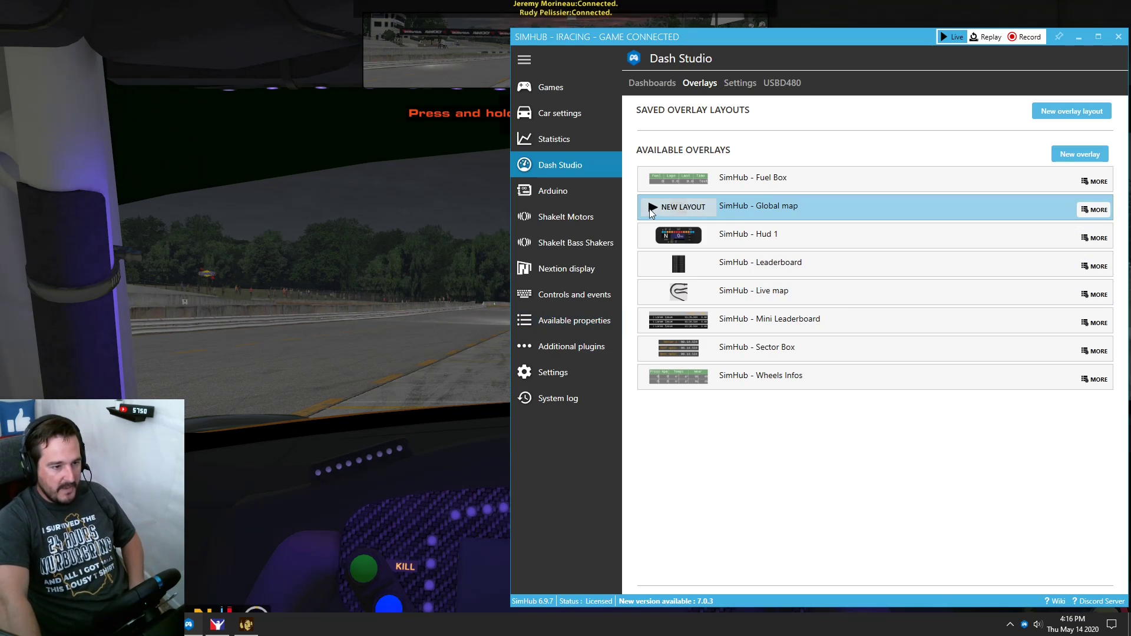
pyautogui.click(677, 207)
pyautogui.moveTo(154, 82); pyautogui.dragTo(107, 341)
# Enlarge the Global map overlay in the game view's upper-right corner, stop editing and minimise the layout editor.
pyautogui.moveTo(282, 288); pyautogui.dragTo(351, 268)
pyautogui.moveTo(279, 269); pyautogui.dragTo(1038, 80)
pyautogui.moveTo(1122, 253); pyautogui.dragTo(1083, 192)
pyautogui.scroll(1, 1083, 197)
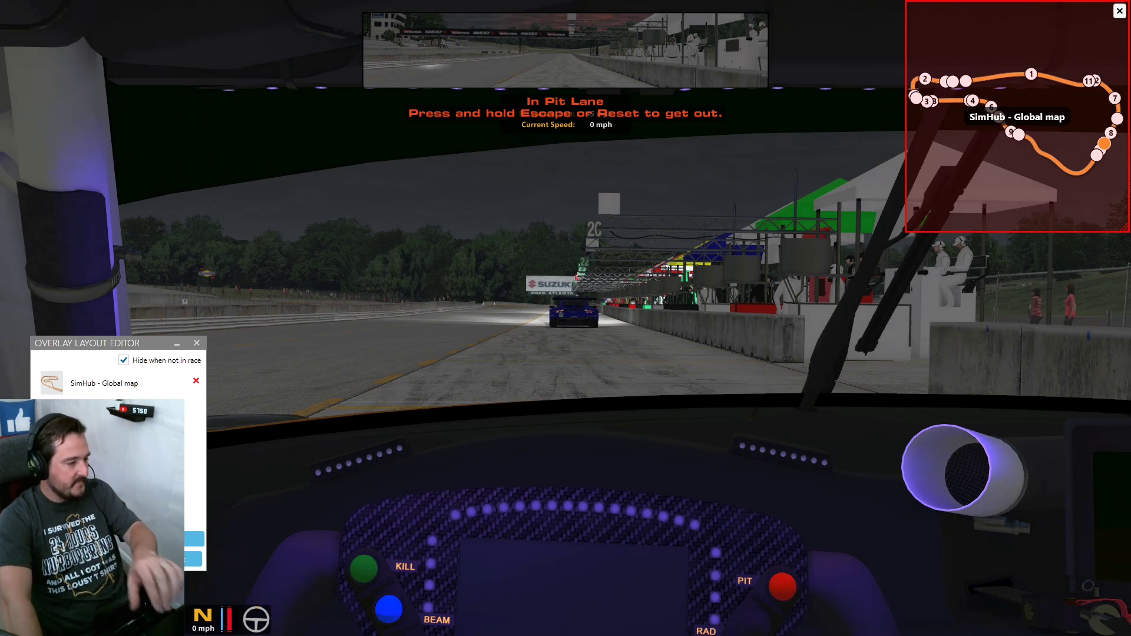
pyautogui.click(165, 559)
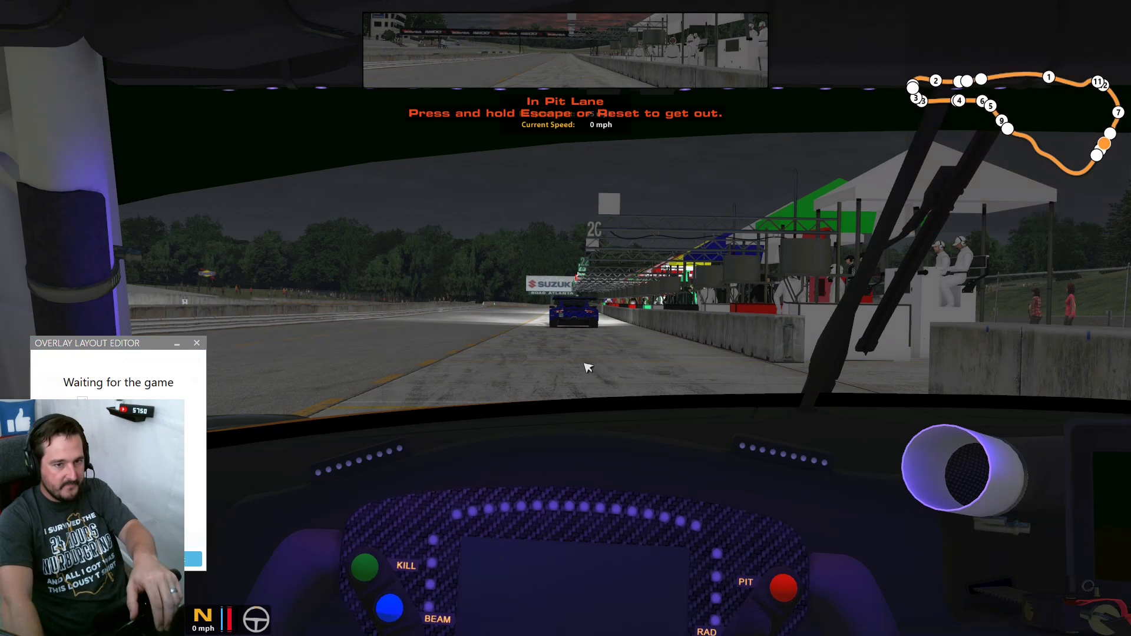
pyautogui.click(178, 344)
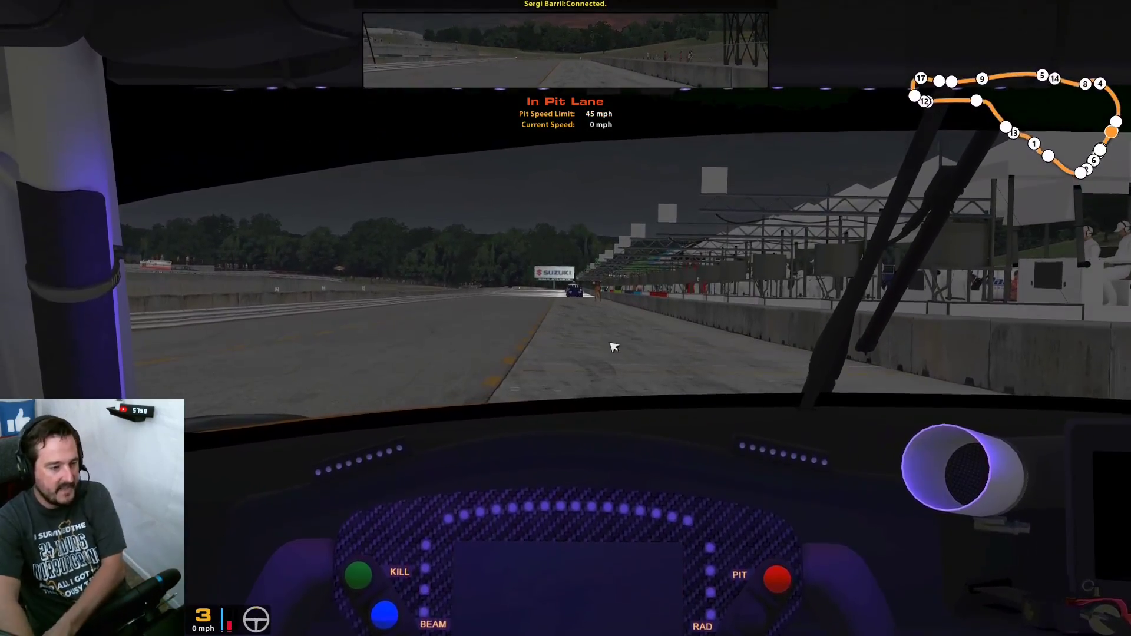
# Bring back the overlay layout editor near the centre of the view and add the Live map overlay to the layout.
pyautogui.press('super')
pyautogui.click(189, 624)
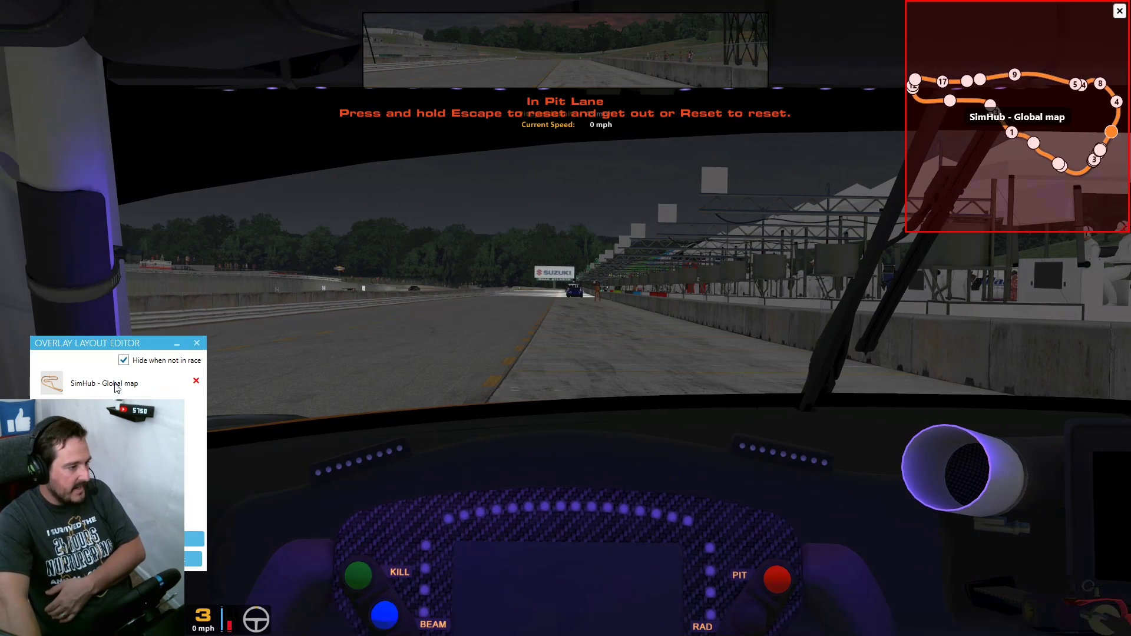
pyautogui.moveTo(110, 336); pyautogui.dragTo(671, 151)
pyautogui.click(674, 316)
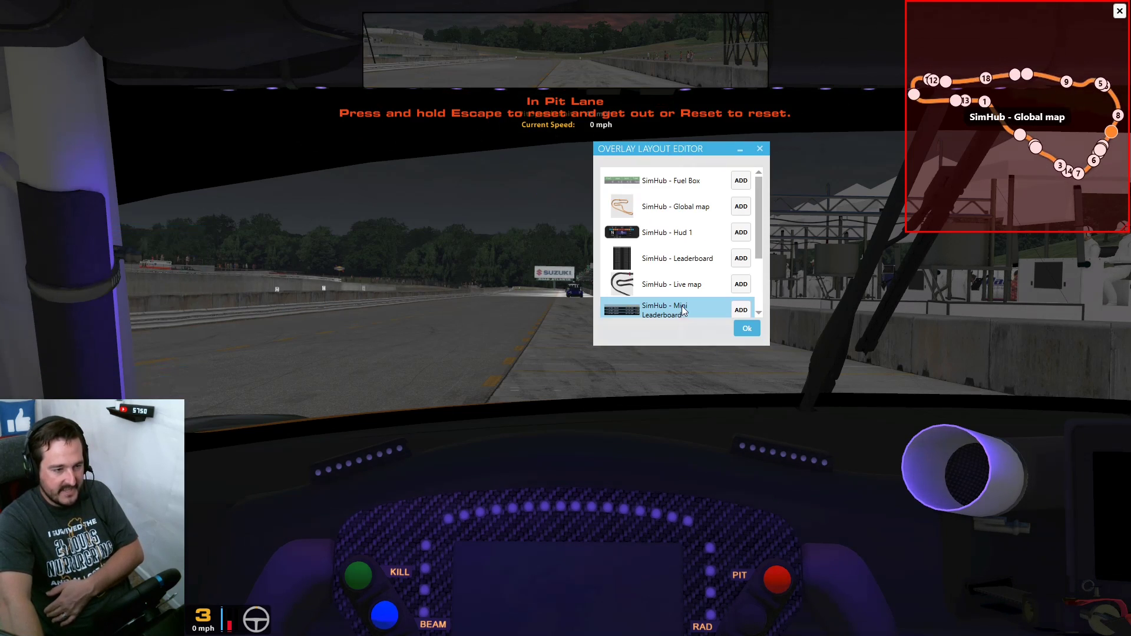
pyautogui.scroll(-1, 664, 239)
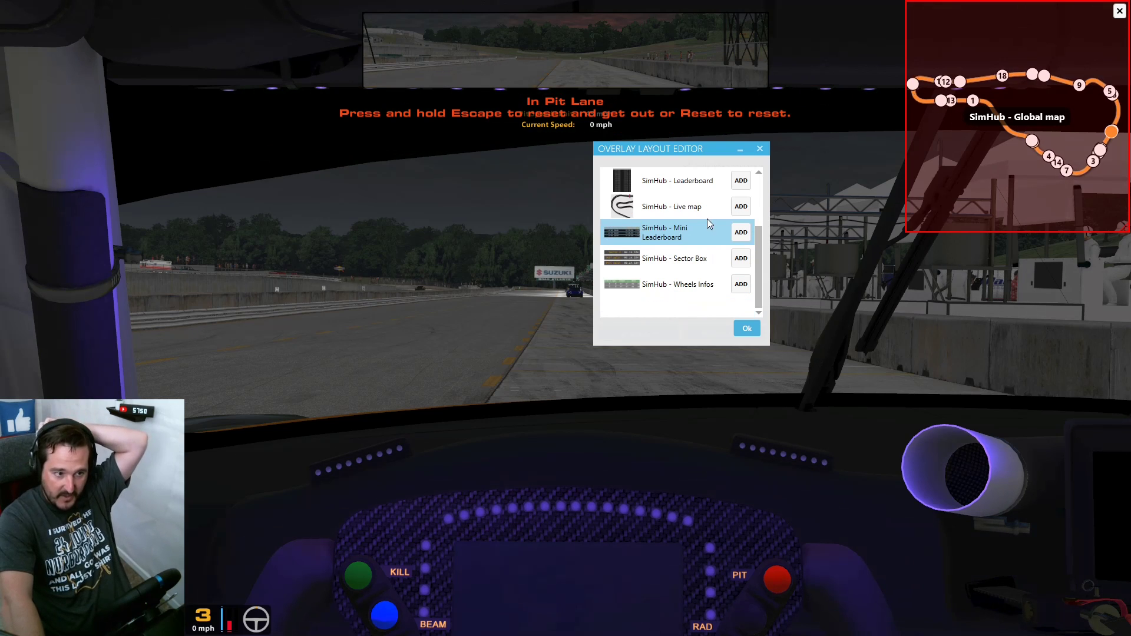
pyautogui.click(741, 207)
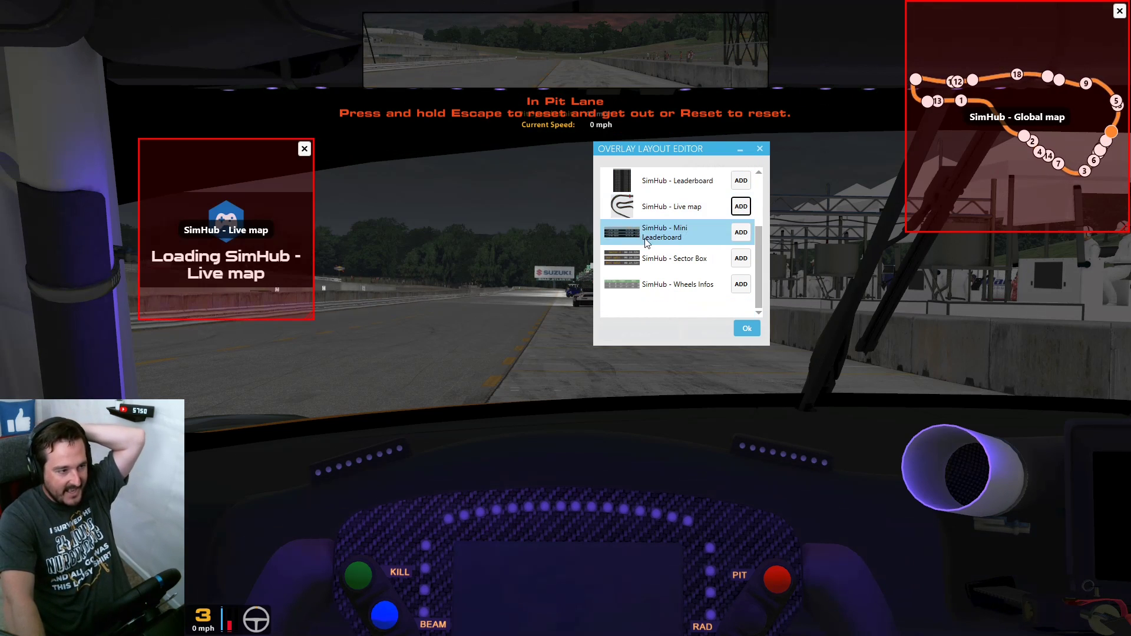
pyautogui.click(753, 330)
# Place the Live map overlay just left of the game view's centre, keeping the layout editor open.
pyautogui.moveTo(289, 263); pyautogui.dragTo(468, 361)
pyautogui.click(740, 152)
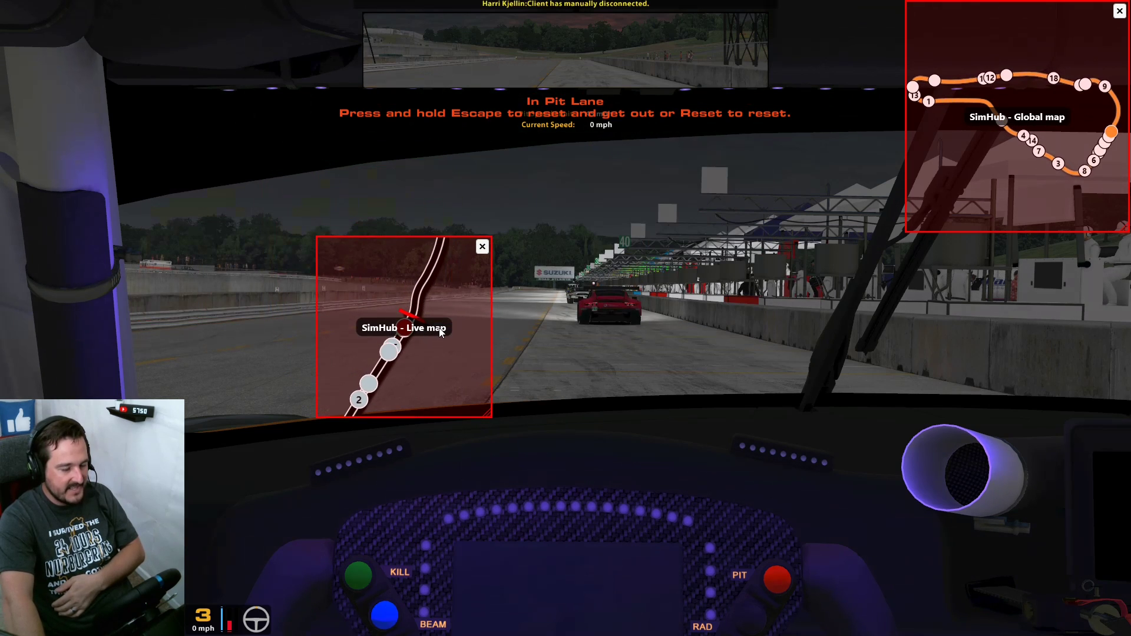
pyautogui.hotkey('alt', 'Tab')
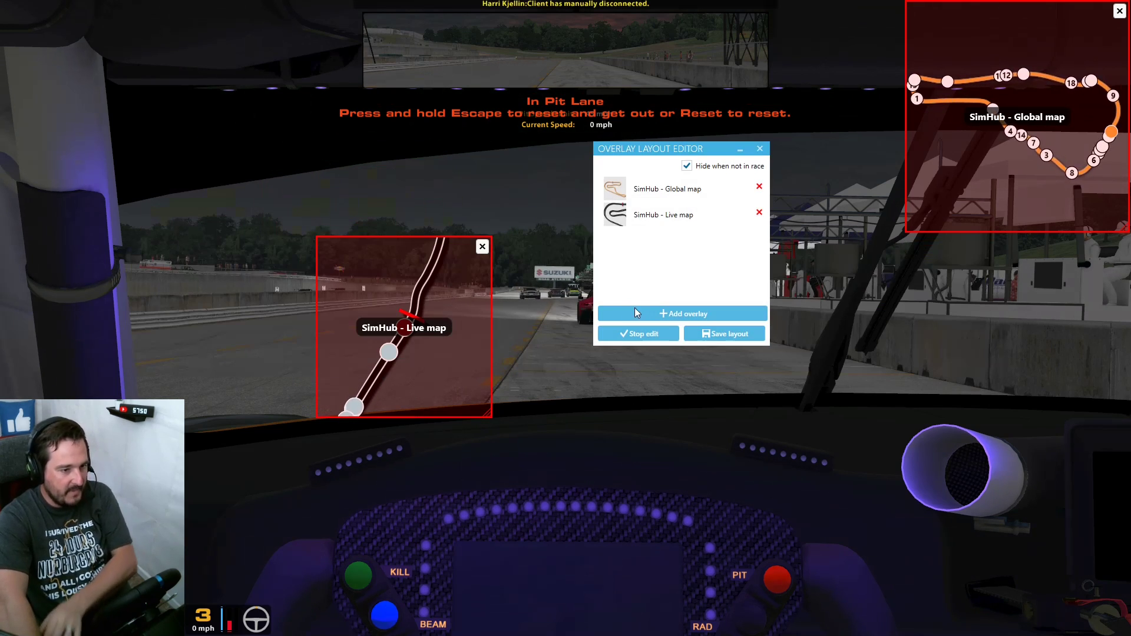